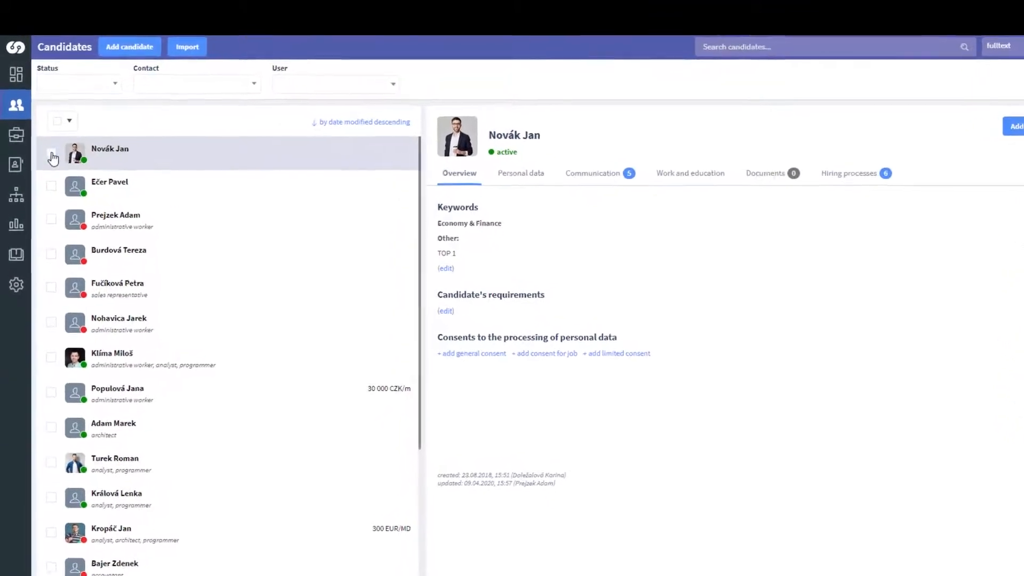
# Select the first five candidates in the list and view the bulk actions available for them
pyautogui.click(48, 143)
pyautogui.click(62, 227)
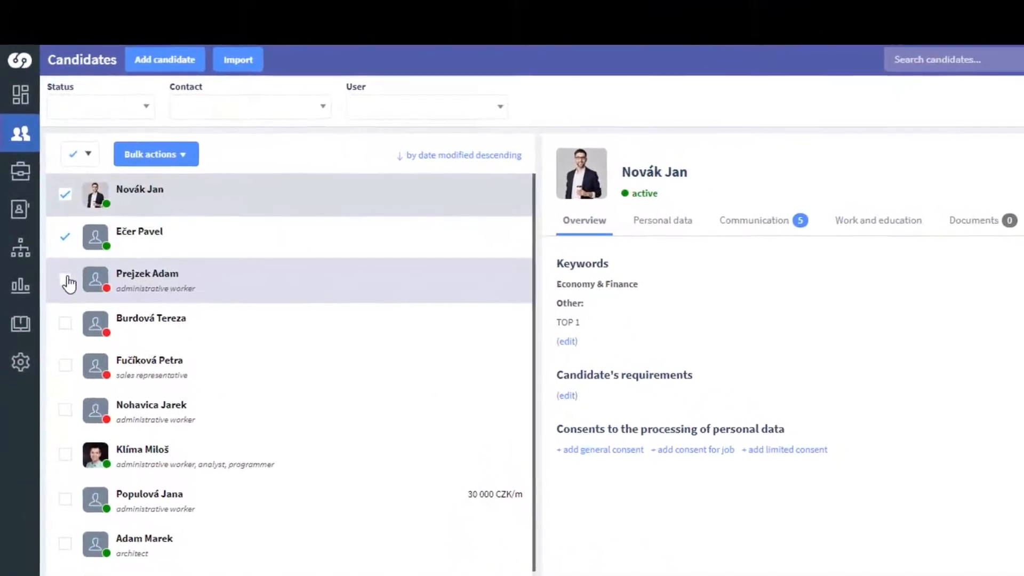
pyautogui.click(63, 267)
pyautogui.click(63, 310)
pyautogui.click(69, 395)
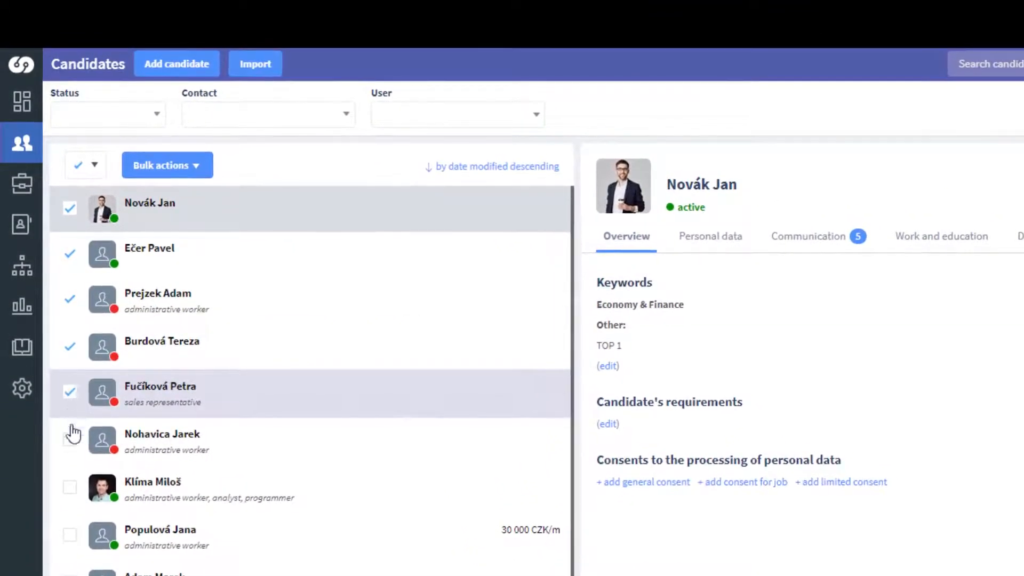
pyautogui.click(196, 167)
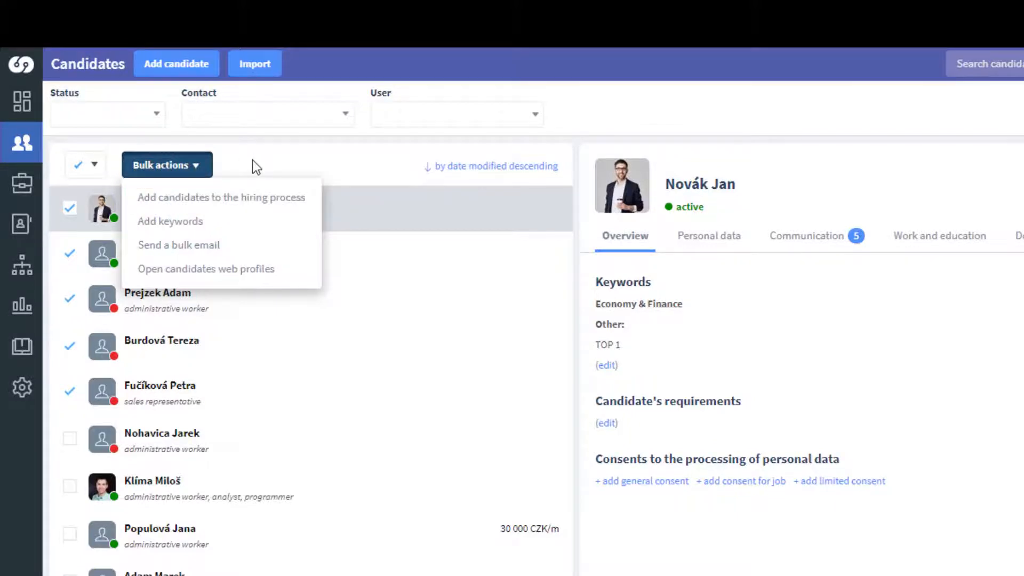
pyautogui.click(239, 152)
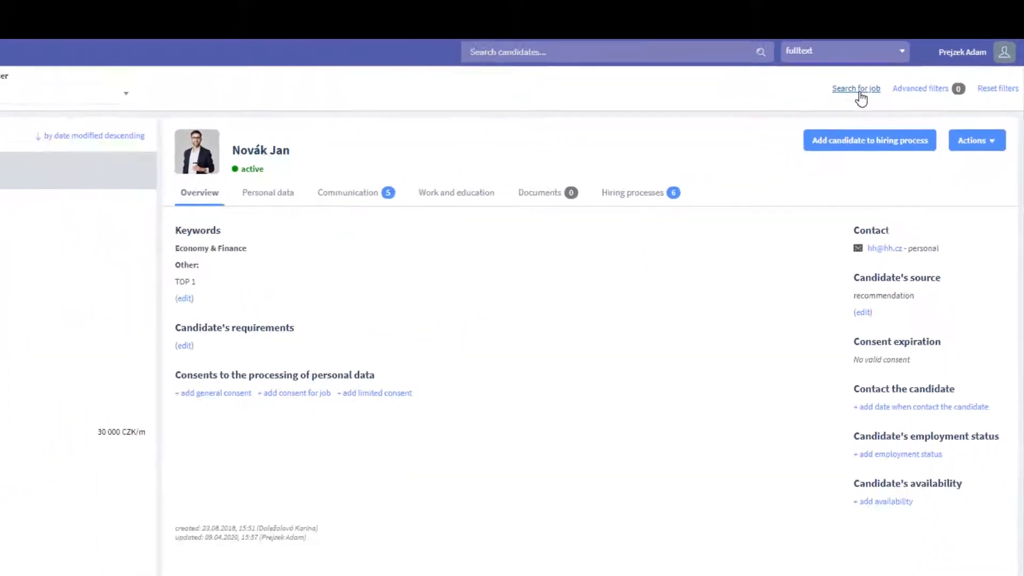
# Search candidates for the Development Team job Frontend developer (A197)
pyautogui.click(884, 77)
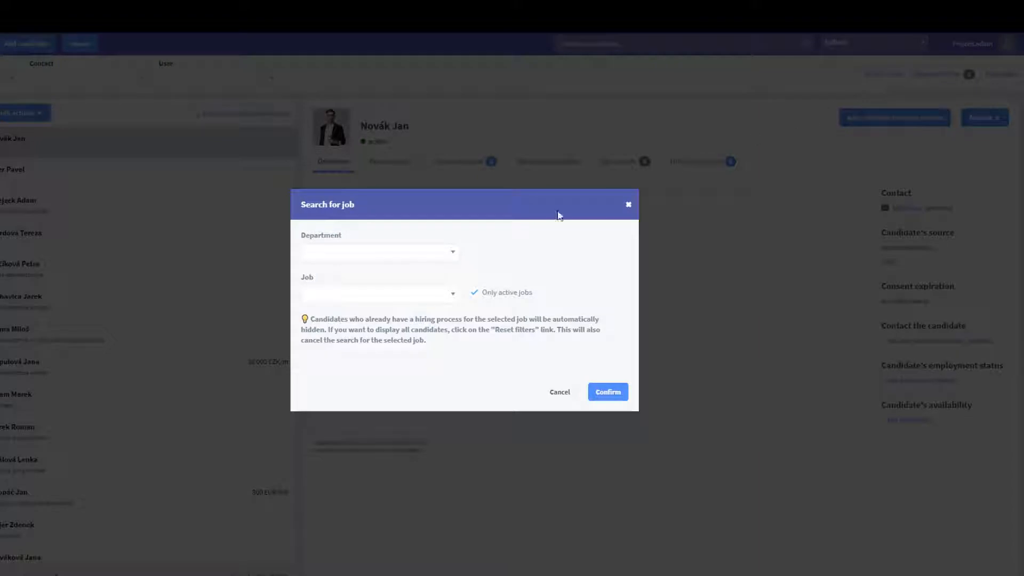
pyautogui.click(459, 252)
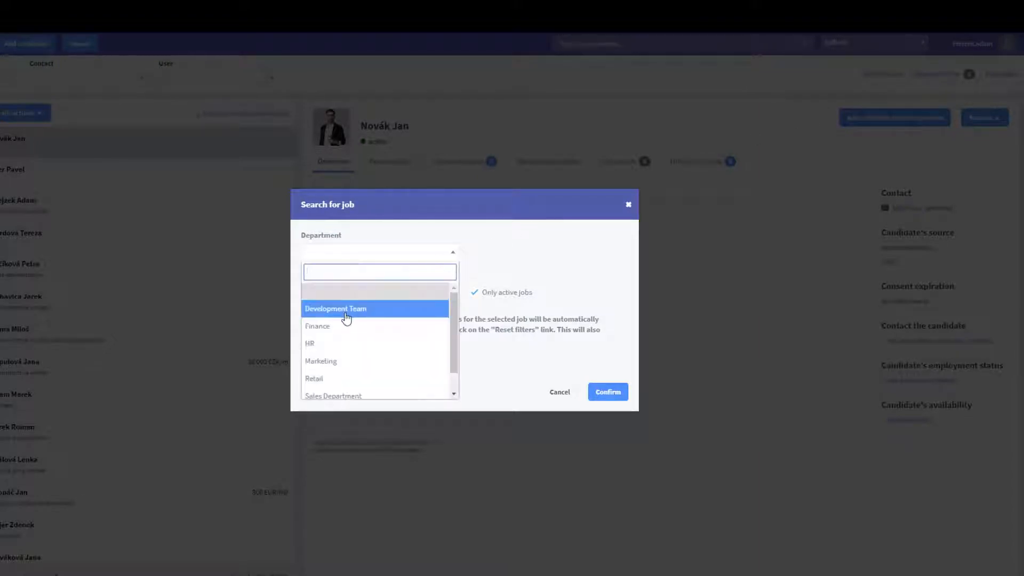
pyautogui.click(347, 316)
pyautogui.click(454, 294)
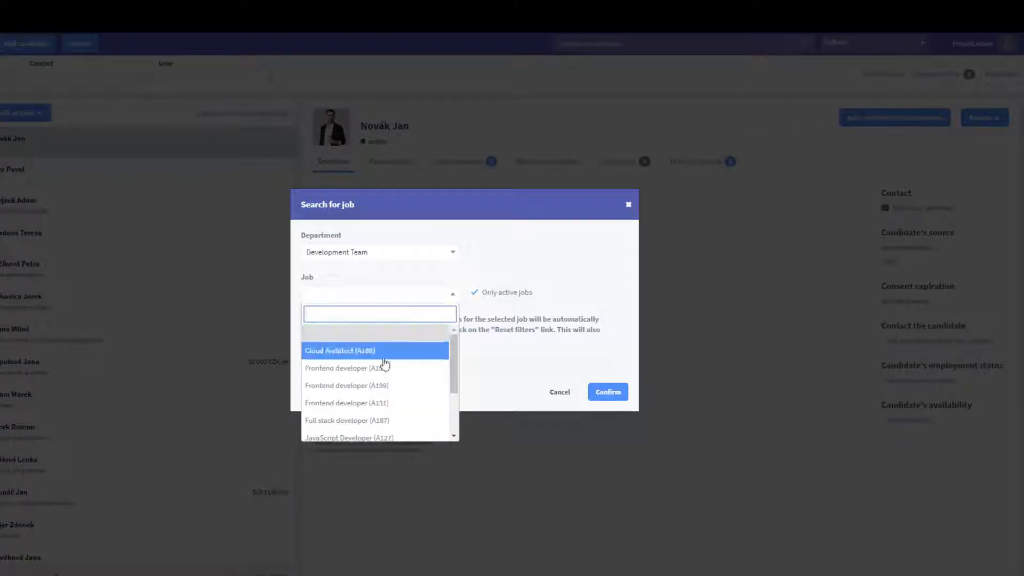
pyautogui.click(378, 375)
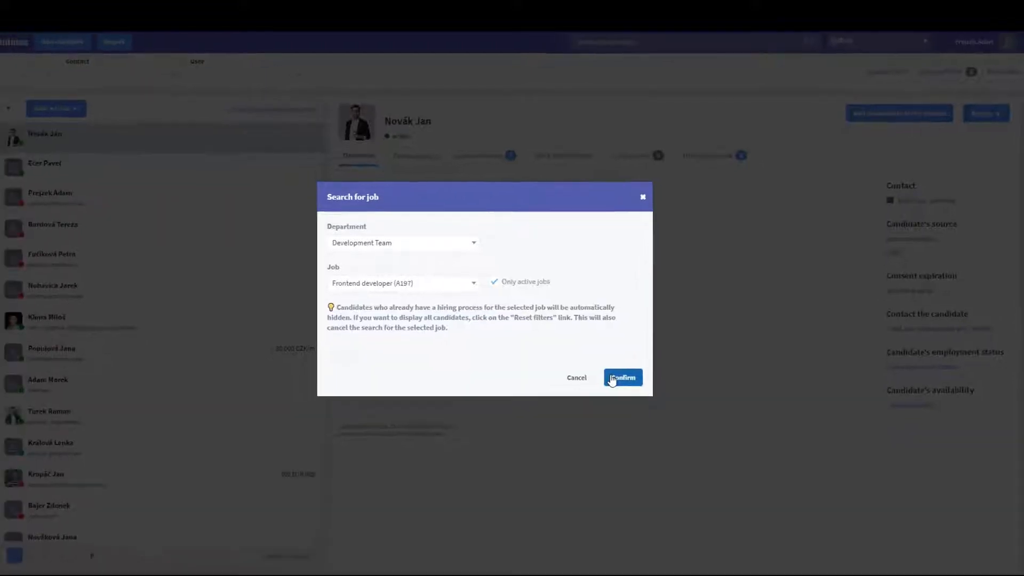
pyautogui.click(613, 380)
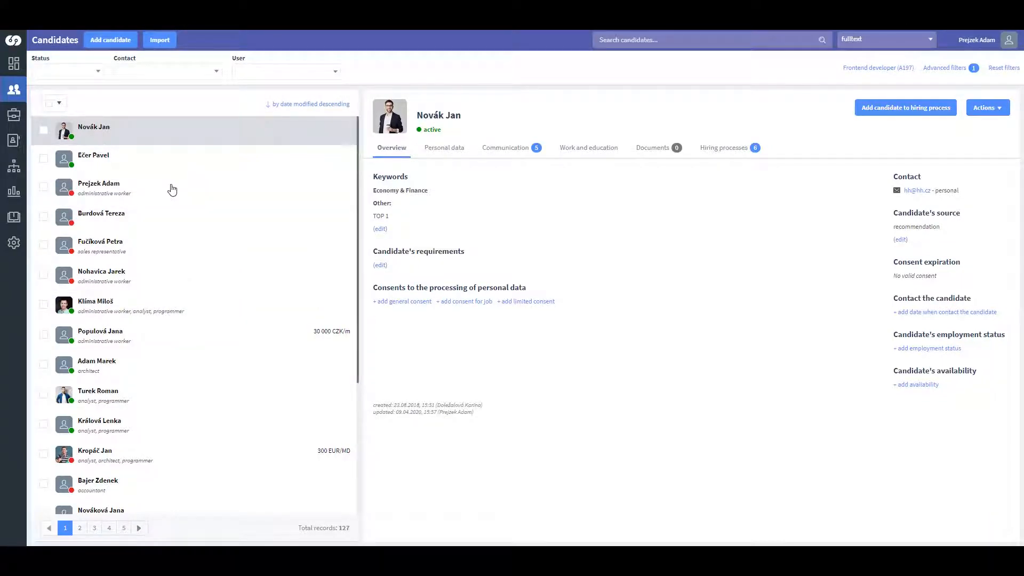
# Filter the candidate list by status to active only and select the first six candidates
pyautogui.click(98, 72)
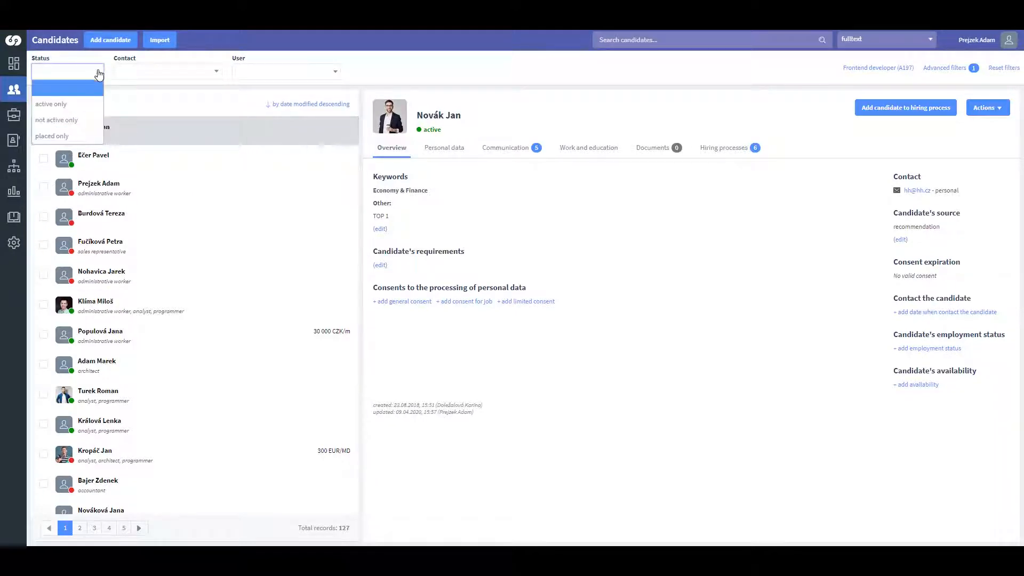
pyautogui.click(75, 106)
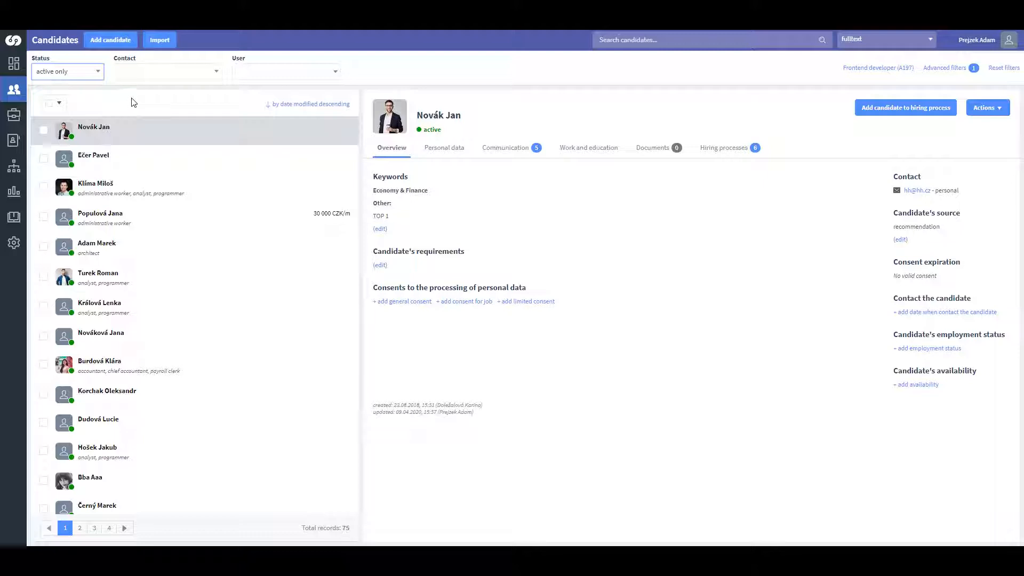
pyautogui.click(43, 131)
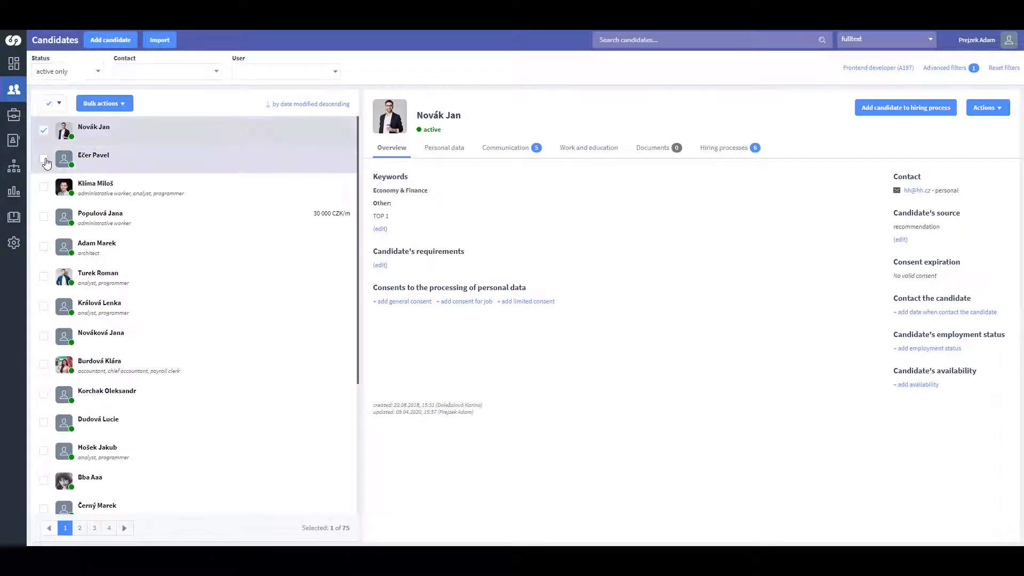
pyautogui.click(44, 159)
pyautogui.click(43, 187)
pyautogui.click(44, 216)
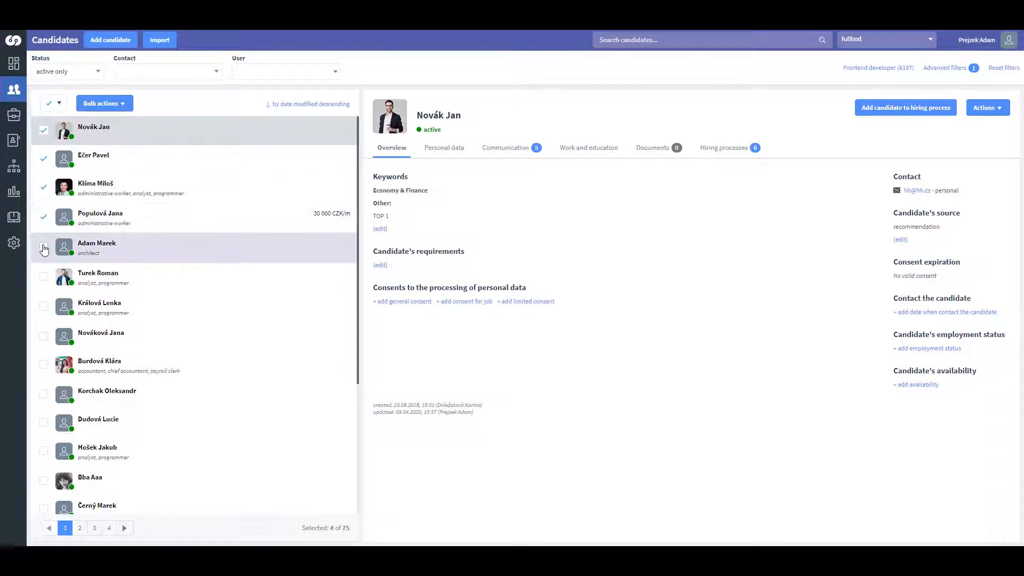
pyautogui.click(43, 247)
pyautogui.click(43, 276)
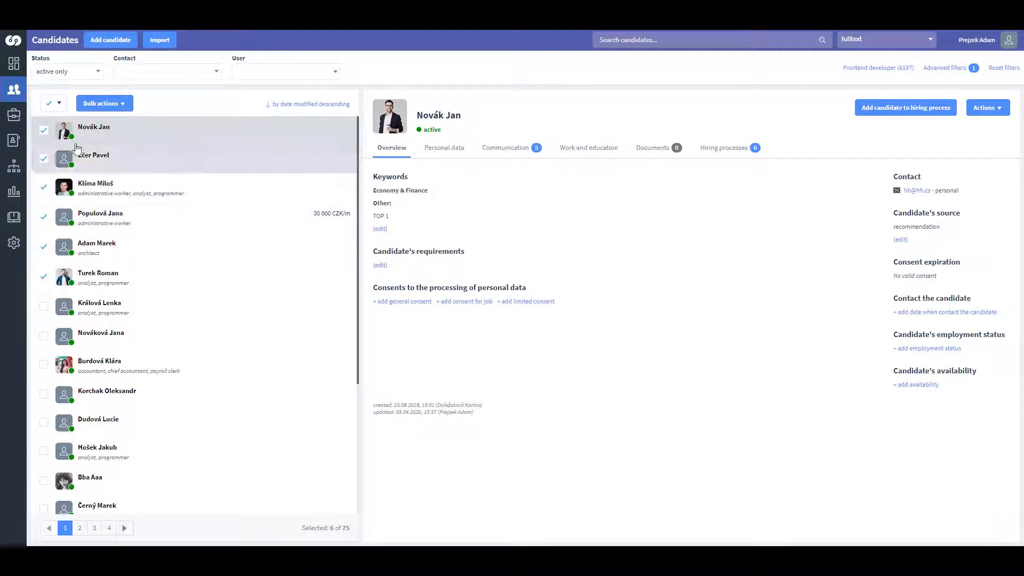
# Add the selected candidates in bulk to the Frontend developer (A197) hiring process with internal database as the candidate's source, and save
pyautogui.click(132, 107)
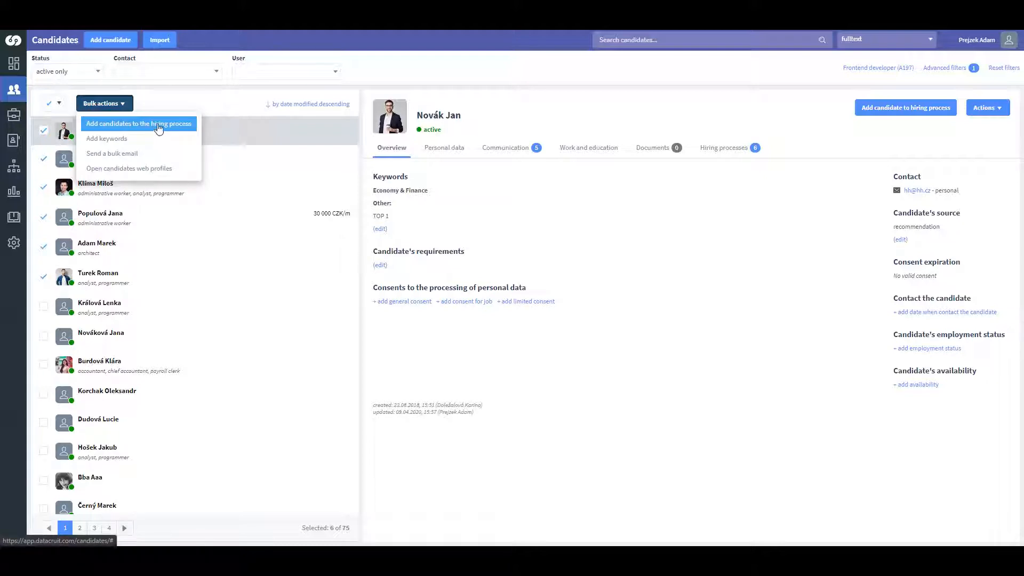
pyautogui.click(158, 128)
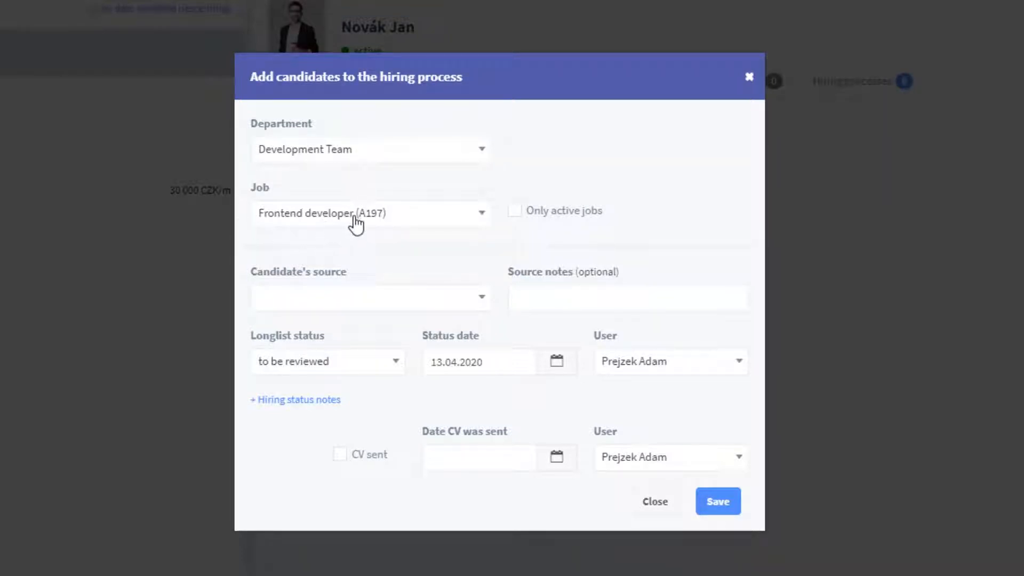
pyautogui.click(482, 305)
pyautogui.moveTo(483, 373); pyautogui.dragTo(483, 434)
pyautogui.click(367, 398)
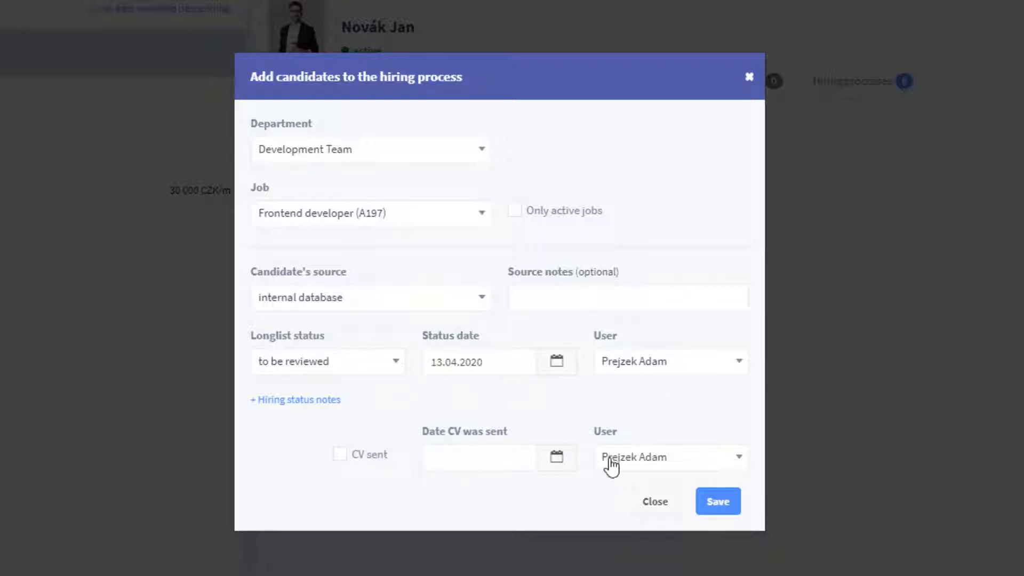
pyautogui.click(718, 509)
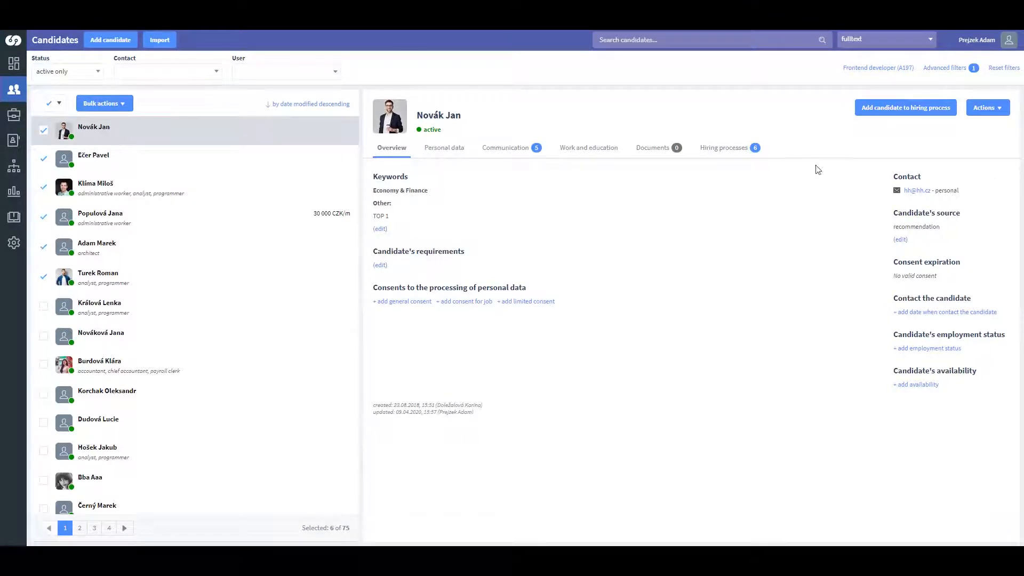
# Reset the candidate filters and show the hiring processes of the first candidate in the list
pyautogui.click(996, 69)
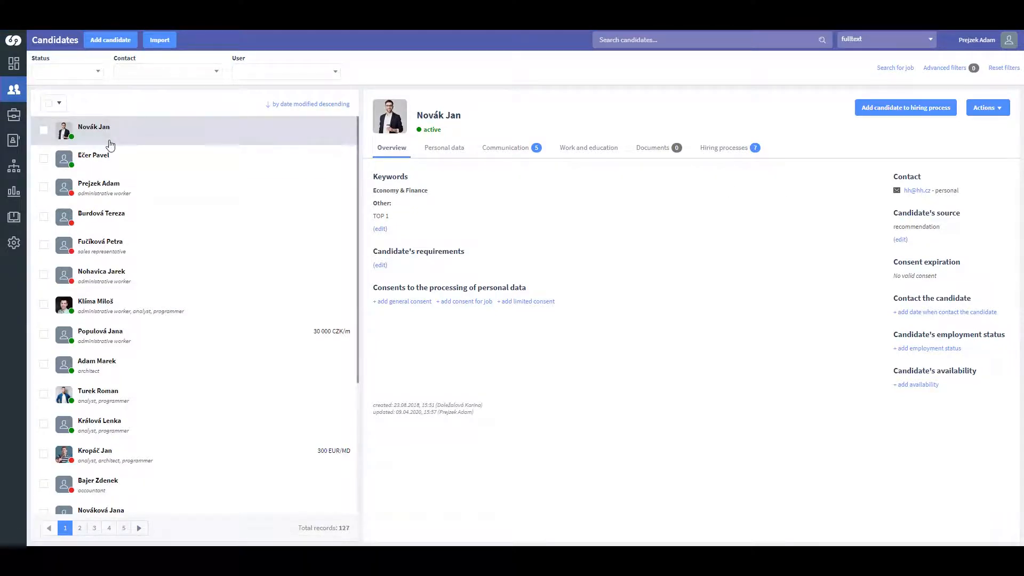
pyautogui.click(732, 150)
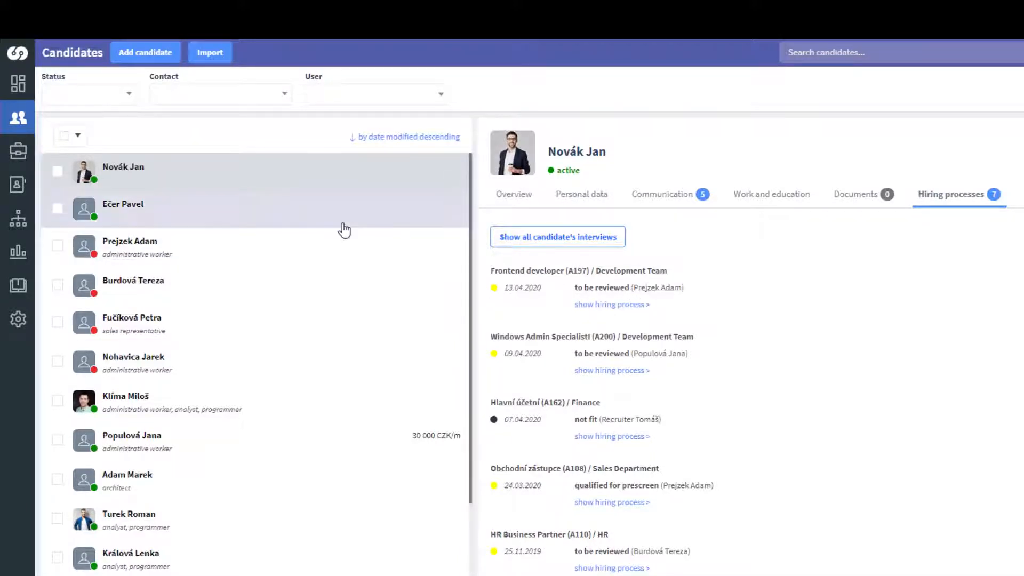
pyautogui.click(343, 222)
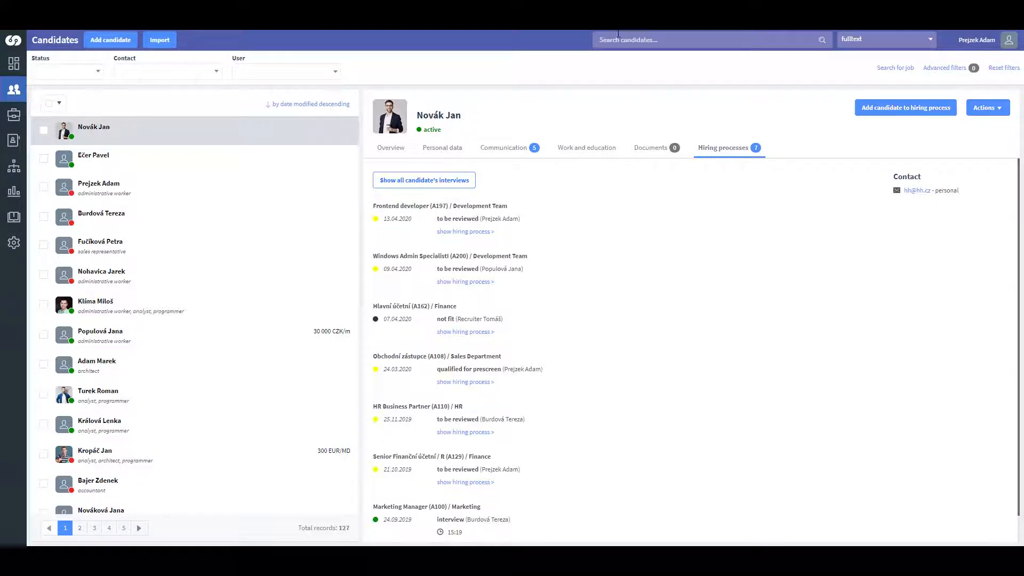
# Search the candidates by fulltext for "accountant" and view the profile overview of the third result
pyautogui.click(669, 43)
pyautogui.write('accou')
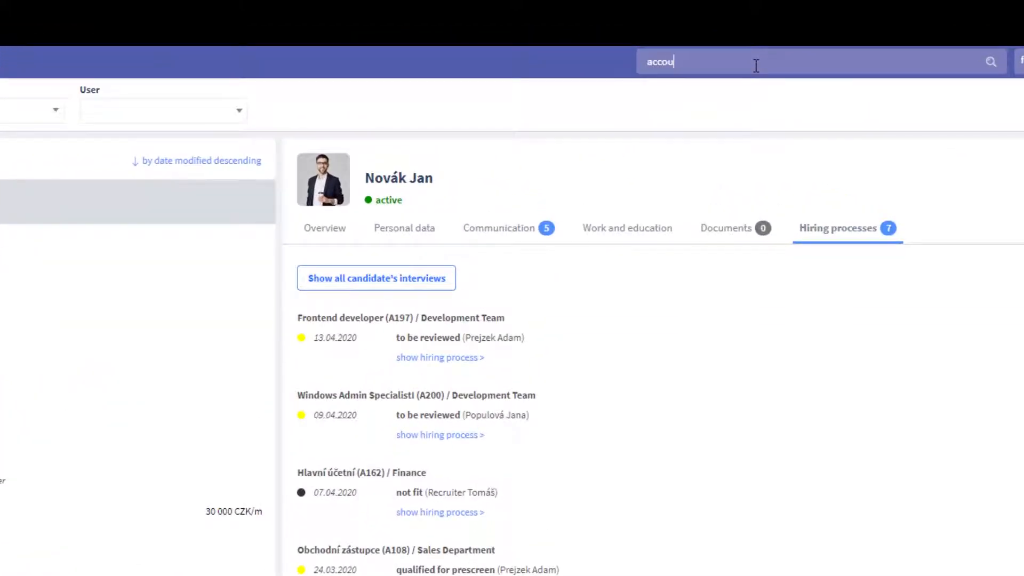
pyautogui.write('ntant')
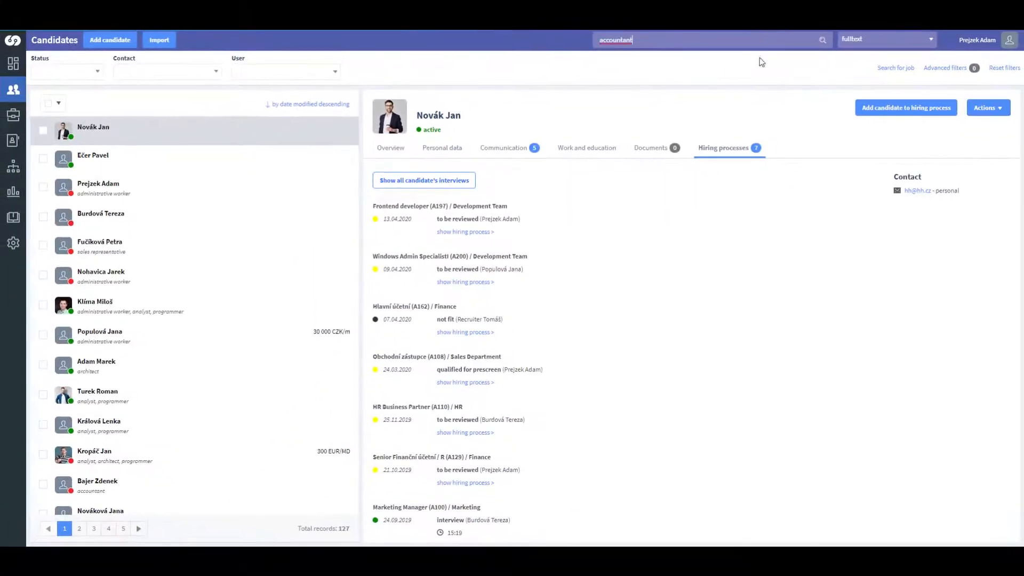
pyautogui.press('Return')
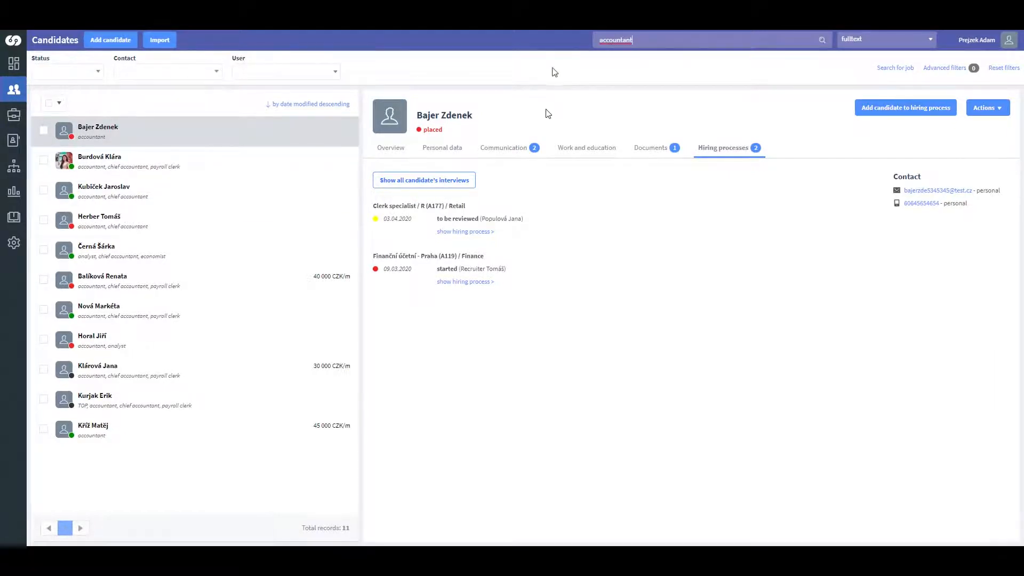
pyautogui.click(394, 152)
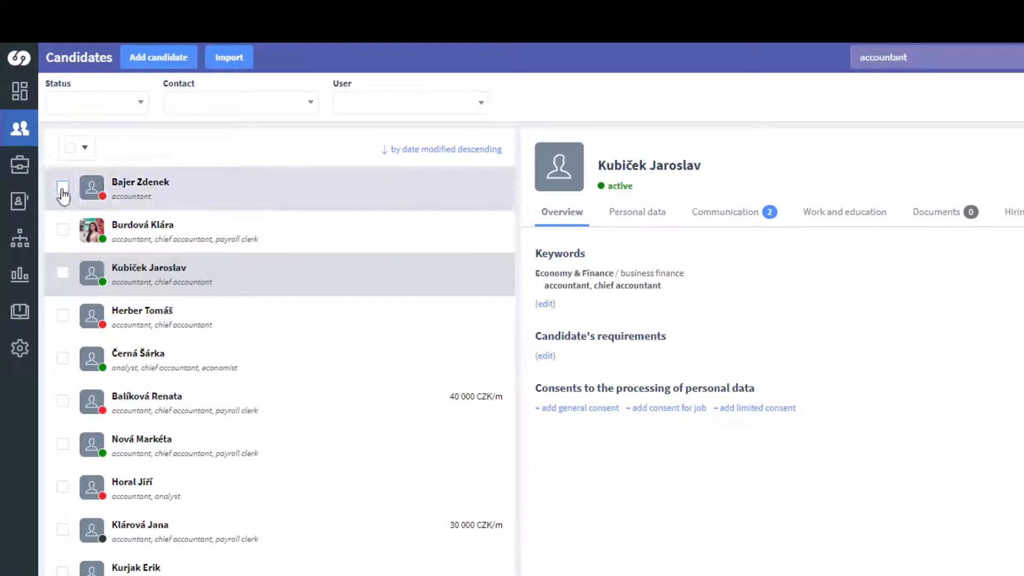
# Select the first four candidates in the accountant search results
pyautogui.click(62, 188)
pyautogui.click(63, 230)
pyautogui.click(63, 272)
pyautogui.click(62, 317)
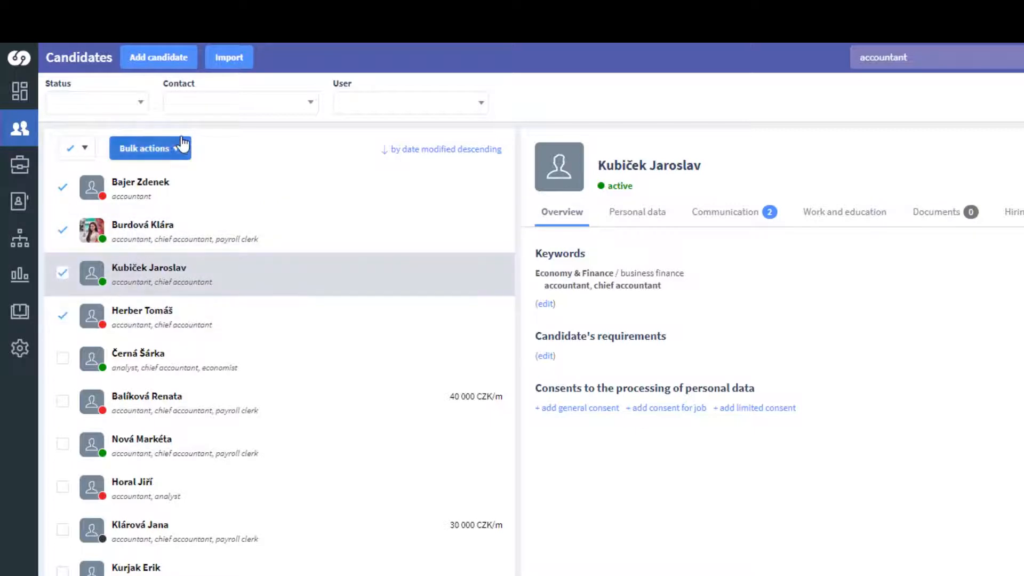
# Start adding keywords in bulk to the selected candidates, with primary sector Economy & Finance and secondary sector Administration
pyautogui.click(174, 154)
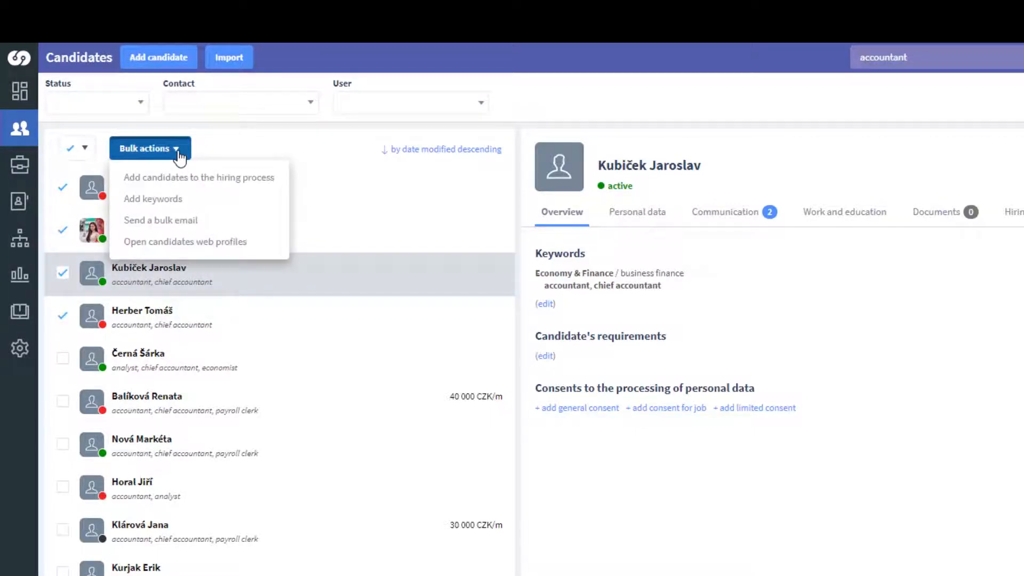
pyautogui.click(180, 201)
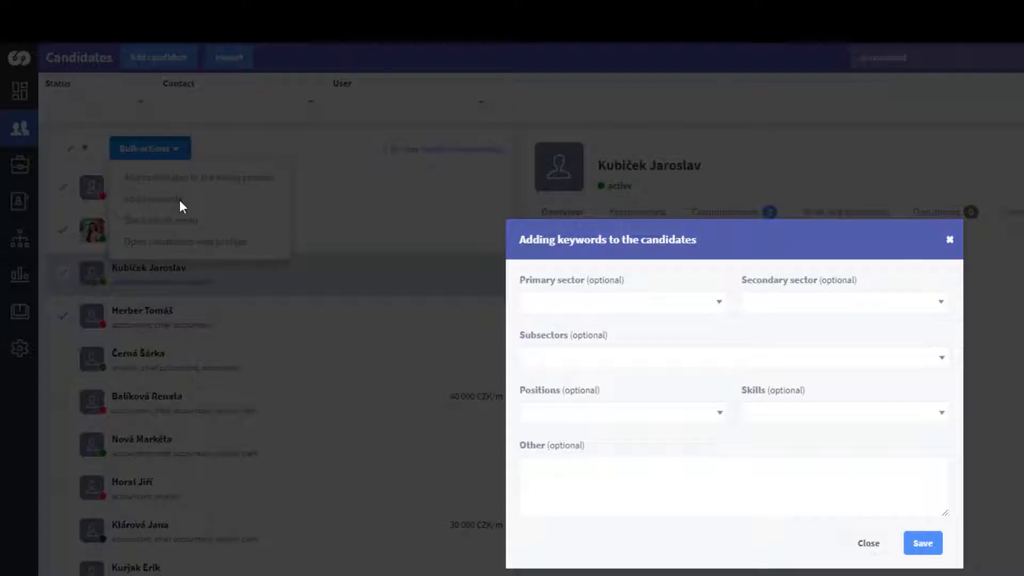
pyautogui.click(715, 303)
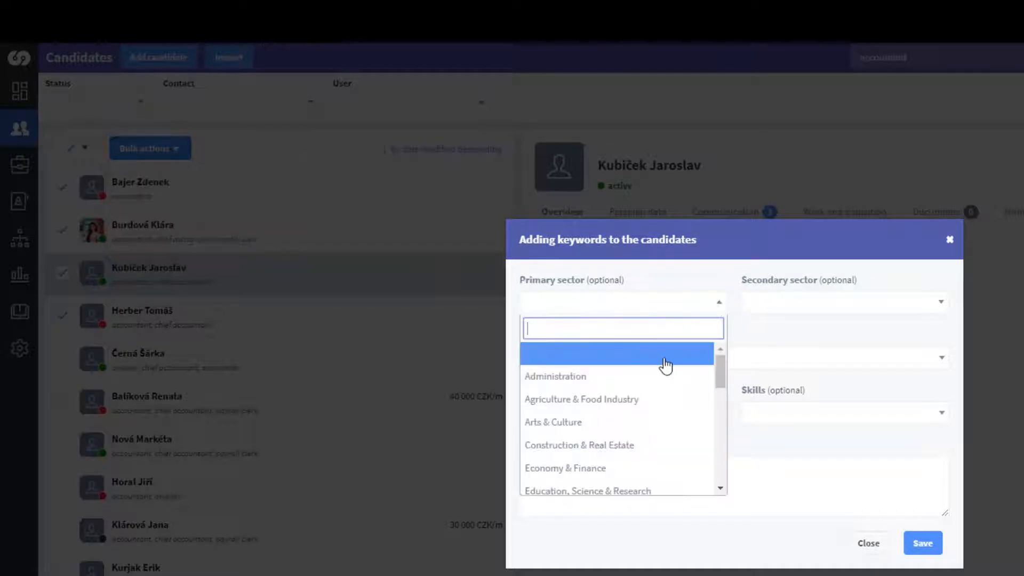
pyautogui.click(592, 466)
pyautogui.click(926, 308)
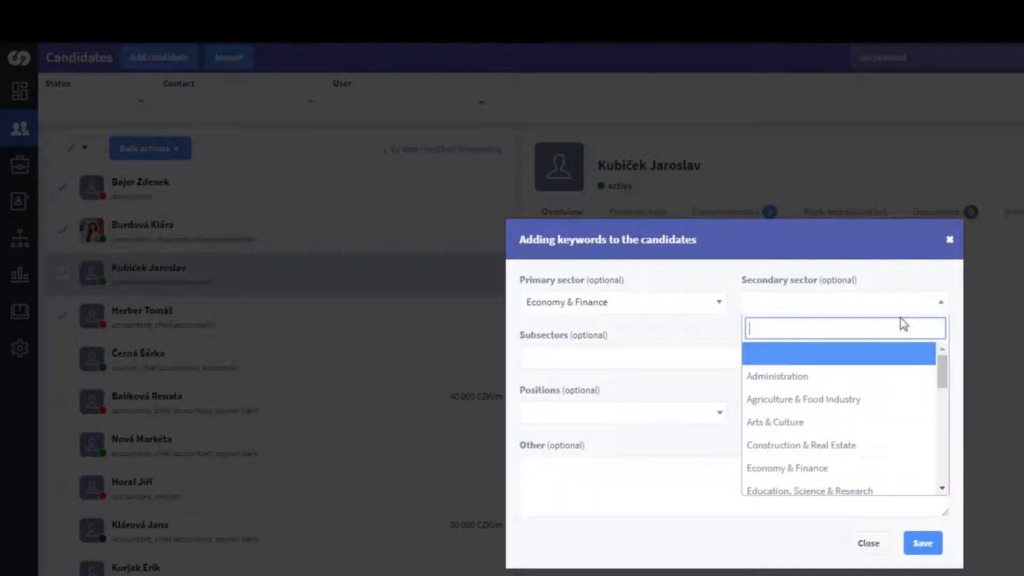
pyautogui.click(782, 377)
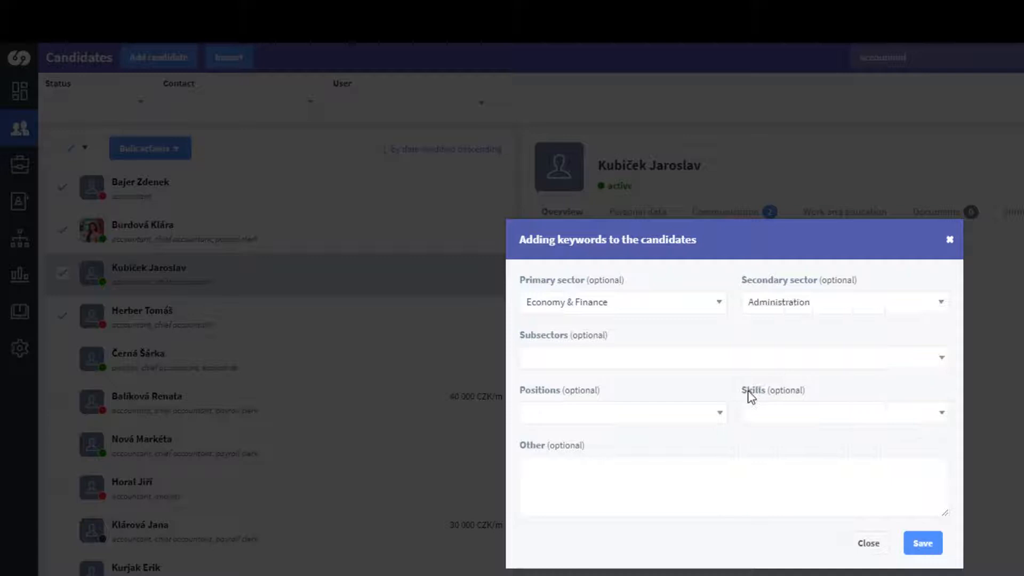
# Choose administration, audit/tax/consulting, banking and business finance as the subsectors for the selected candidates' keywords
pyautogui.click(683, 358)
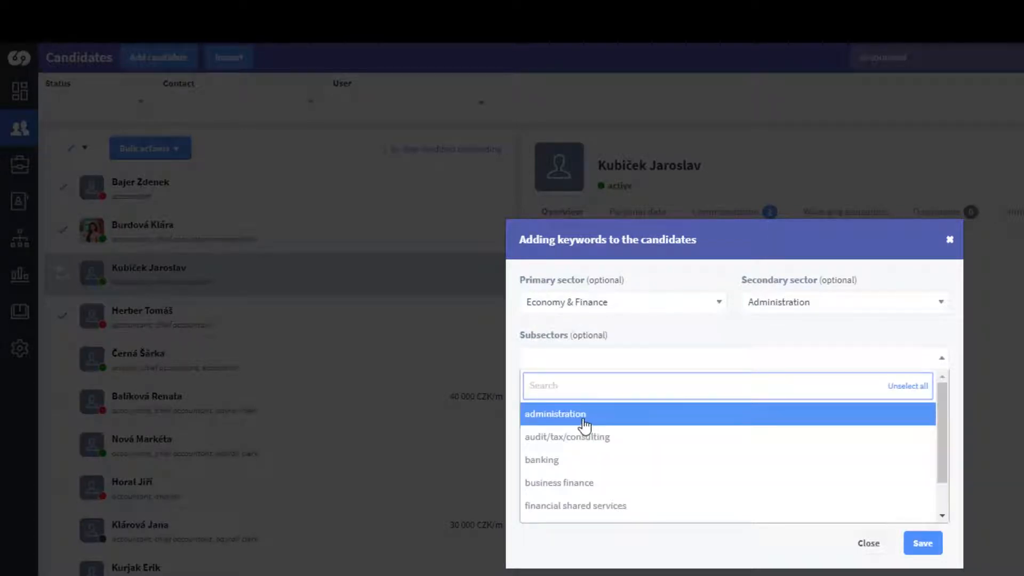
pyautogui.click(567, 422)
pyautogui.click(571, 437)
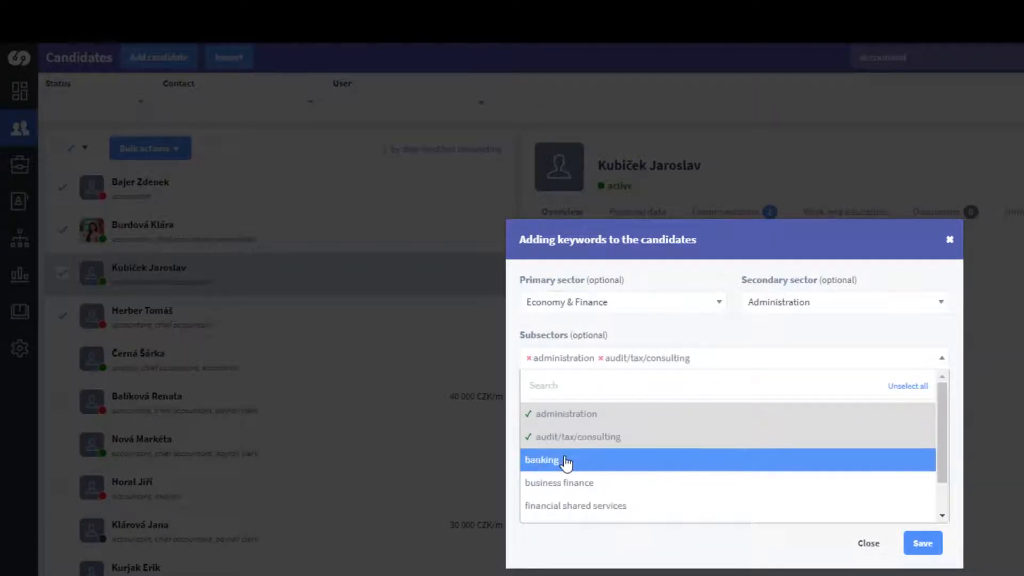
pyautogui.click(567, 462)
pyautogui.click(563, 484)
pyautogui.click(700, 364)
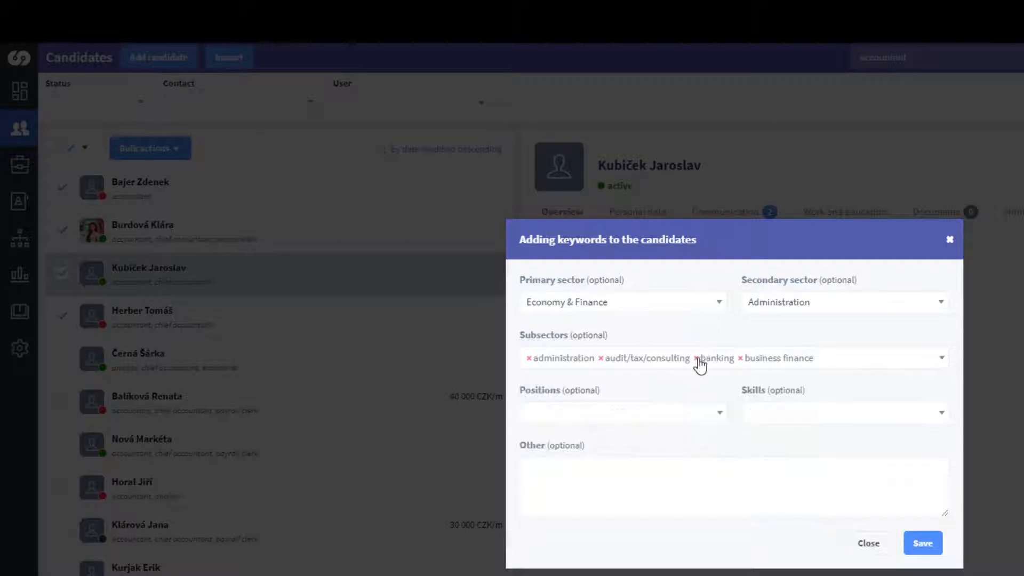
# Choose accountant, administrative worker and analyst as the positions for the selected candidates' keywords
pyautogui.click(721, 417)
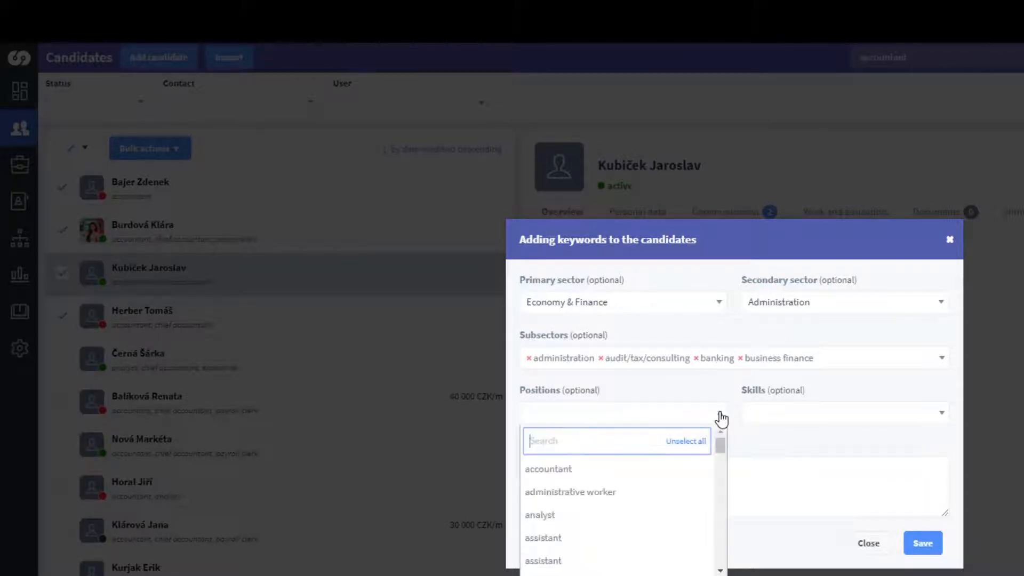
pyautogui.click(563, 470)
pyautogui.click(557, 493)
pyautogui.click(553, 516)
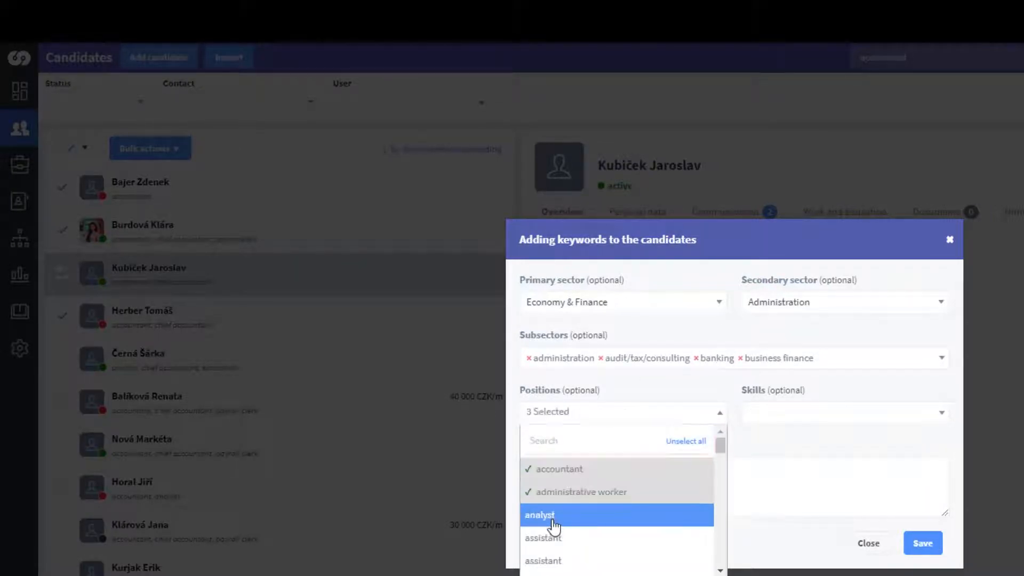
pyautogui.click(721, 408)
# Choose ACCA and assistant as the skills and save the keywords for the selected candidates
pyautogui.click(773, 417)
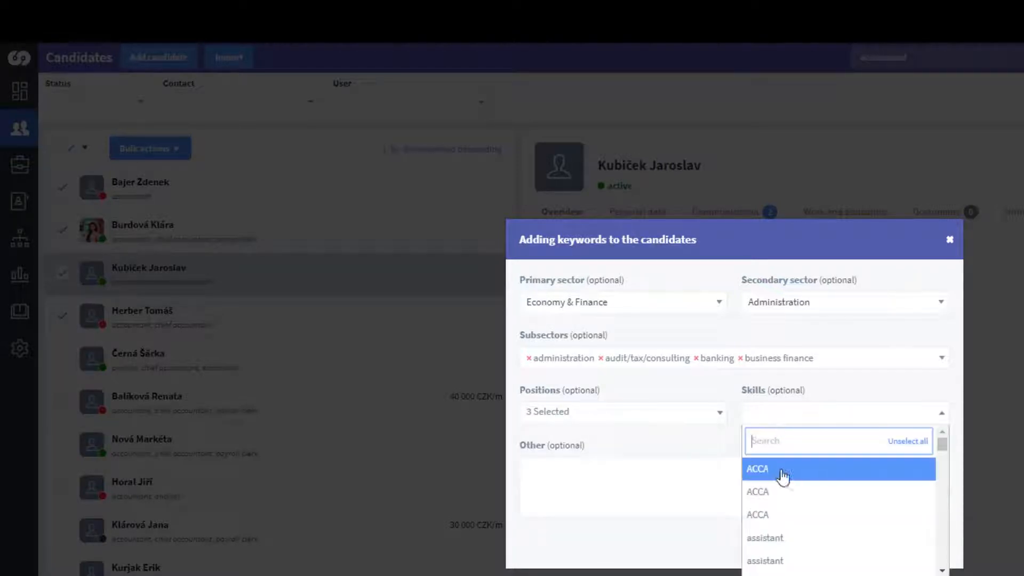
pyautogui.click(769, 491)
pyautogui.click(767, 537)
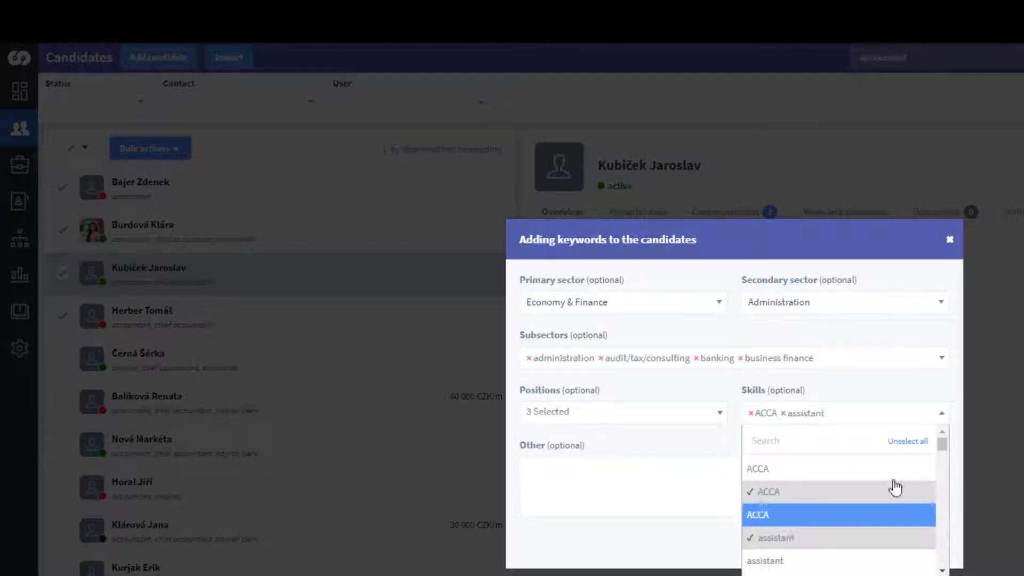
pyautogui.click(886, 396)
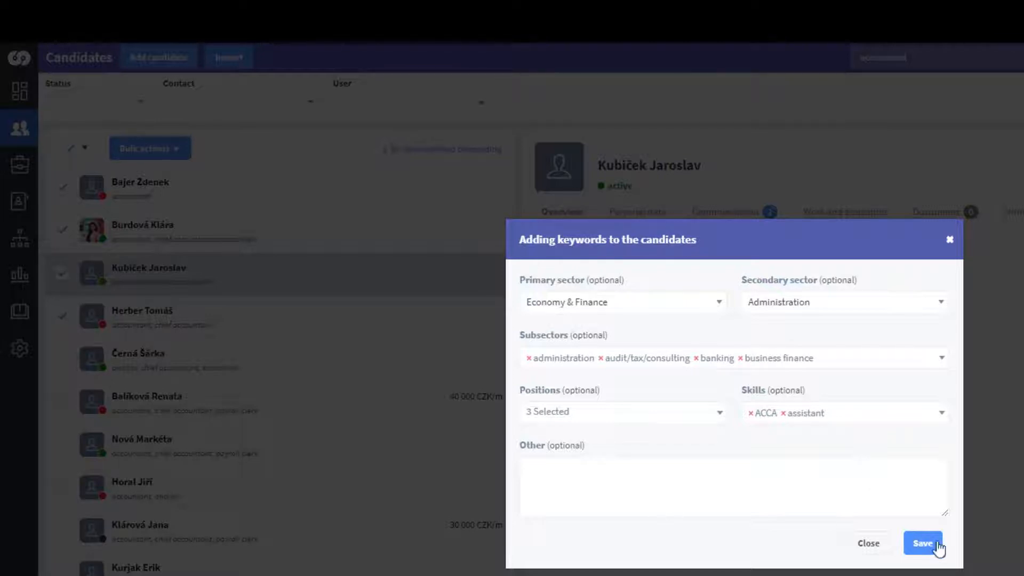
pyautogui.click(922, 547)
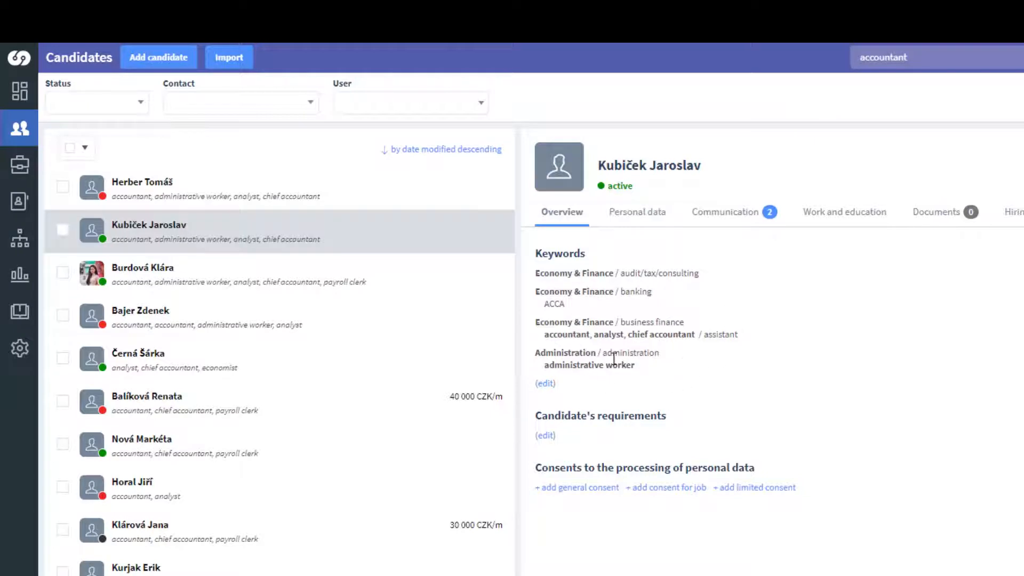
# Check the keywords of the first candidate in the list and the available candidate search modes
pyautogui.click(440, 203)
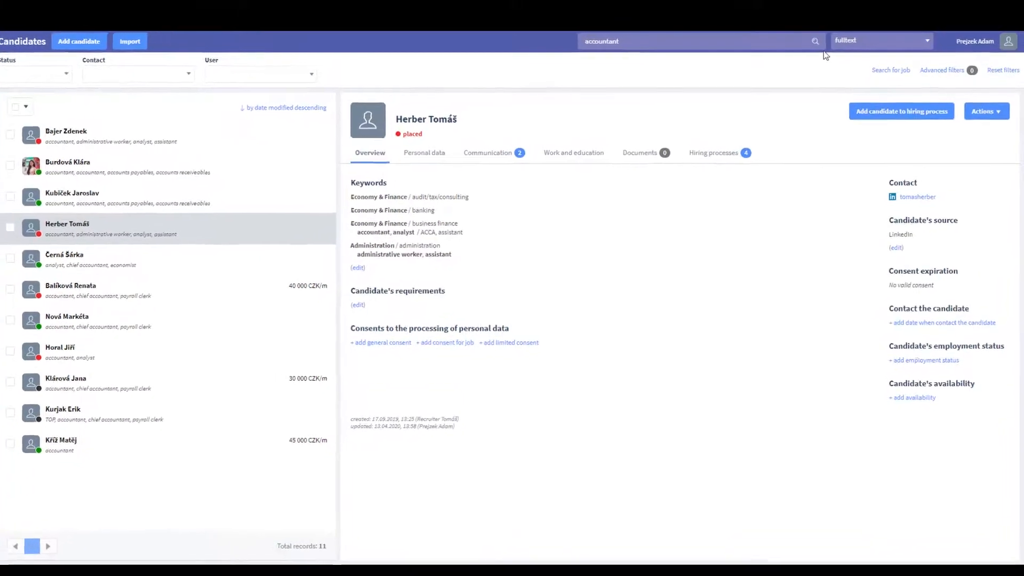
pyautogui.click(912, 48)
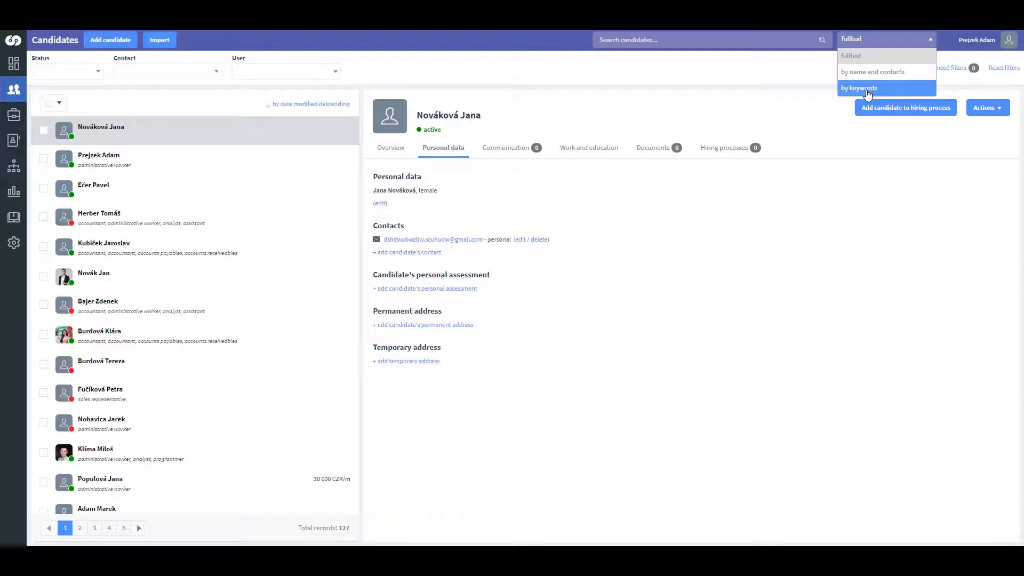
pyautogui.click(795, 128)
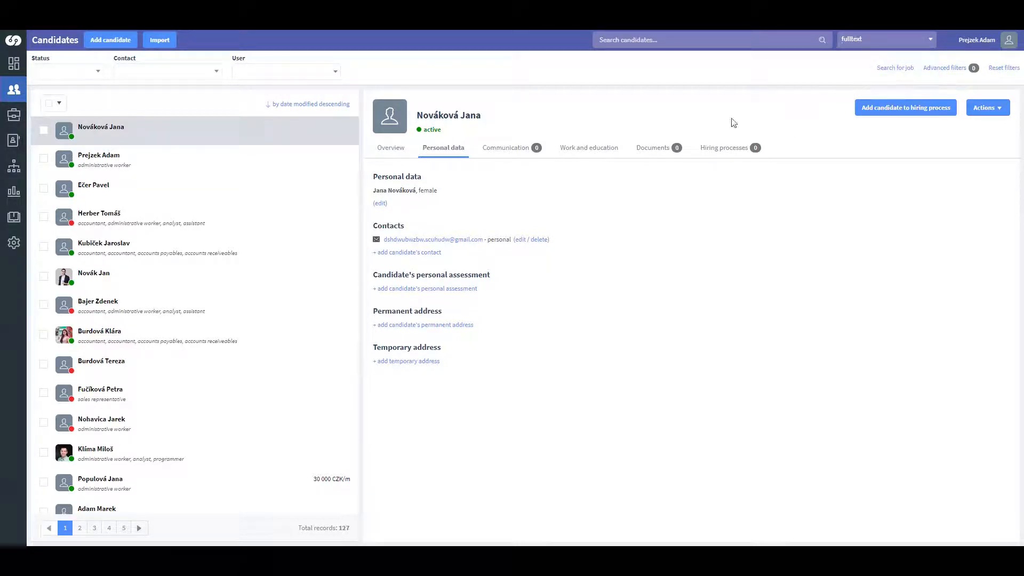
# Select the first four candidates to examine which bulk actions are offered, and clear the selection
pyautogui.click(43, 130)
pyautogui.click(44, 158)
pyautogui.click(43, 188)
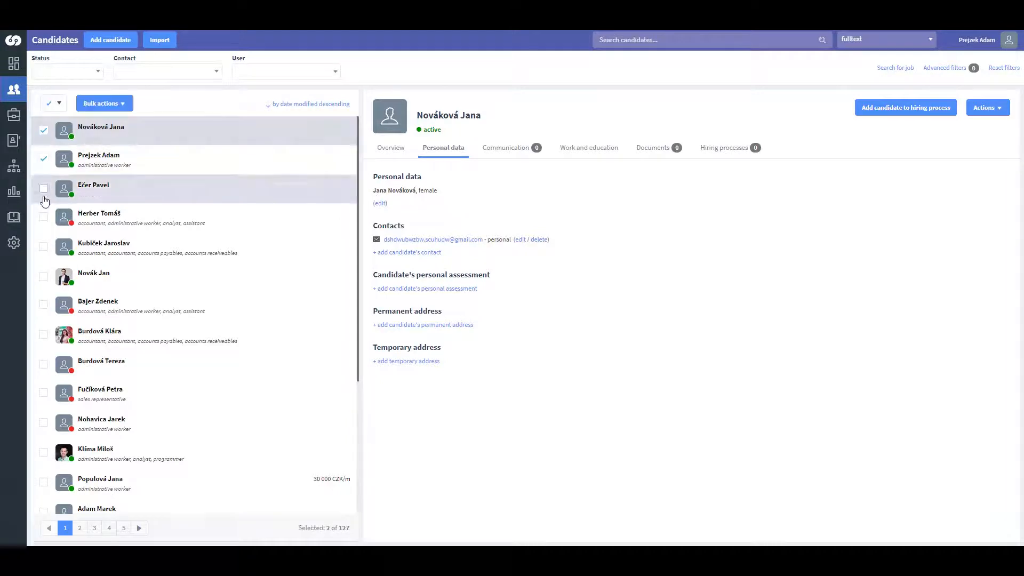
pyautogui.click(44, 219)
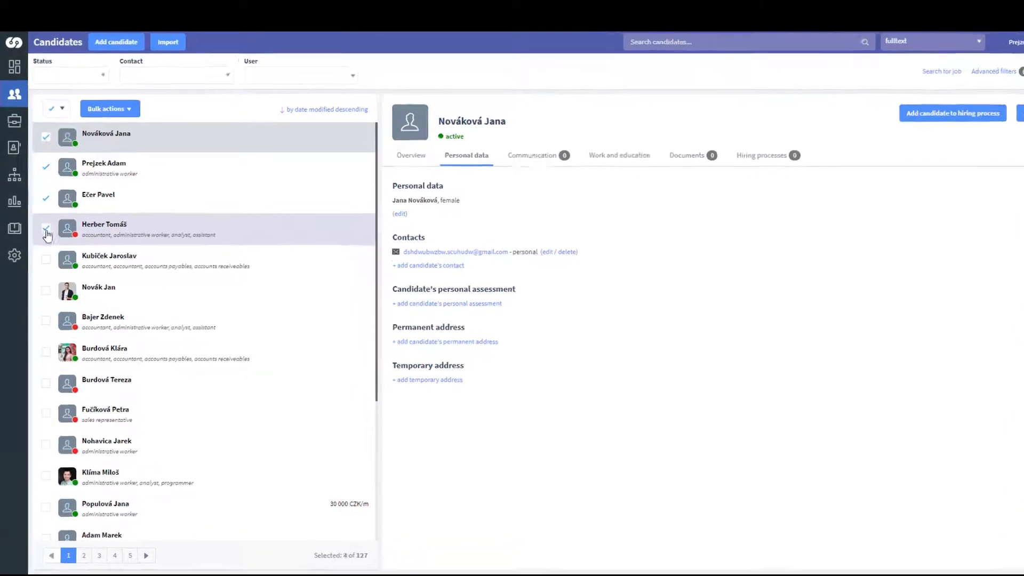
pyautogui.click(132, 112)
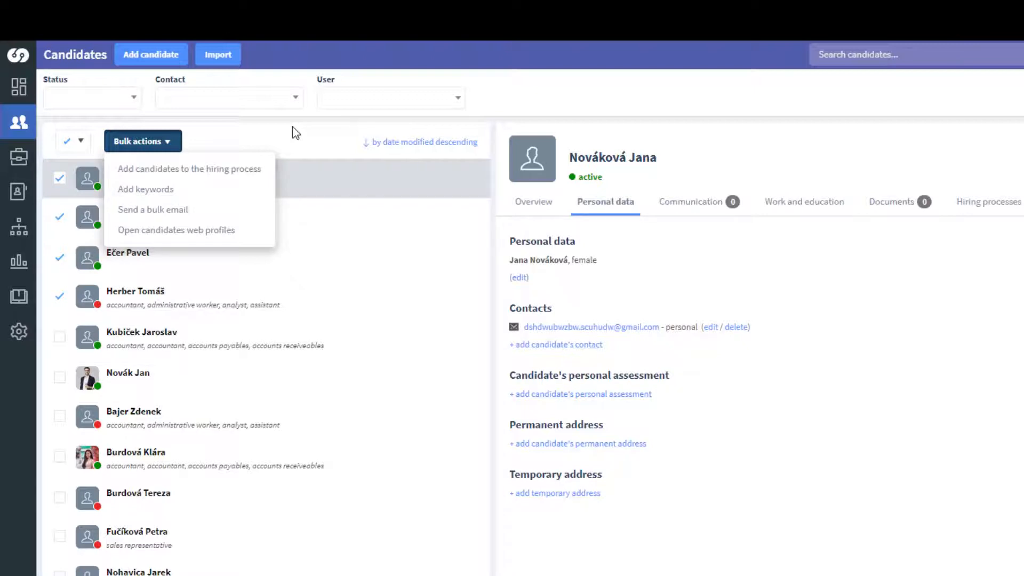
pyautogui.click(270, 134)
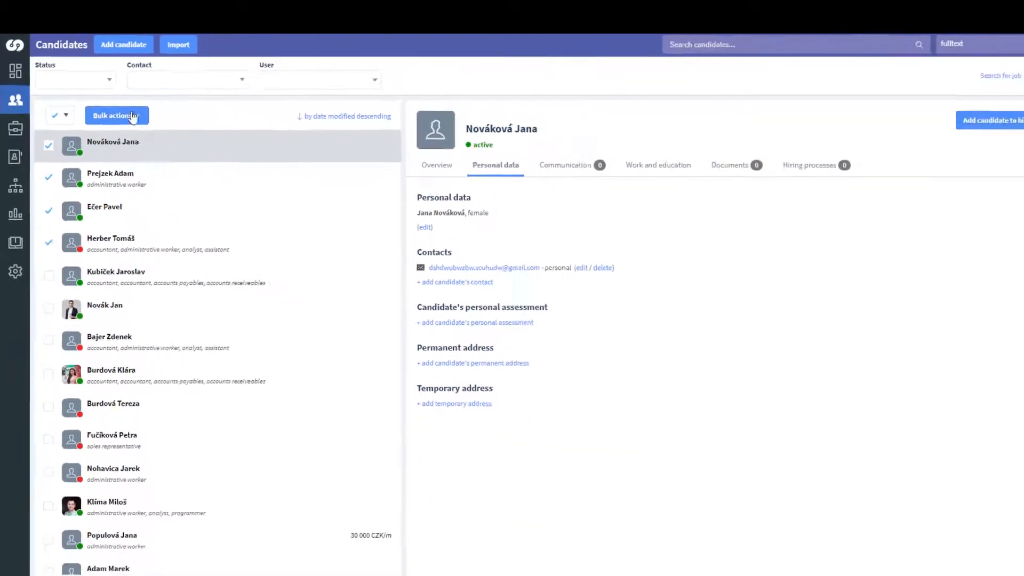
pyautogui.click(54, 115)
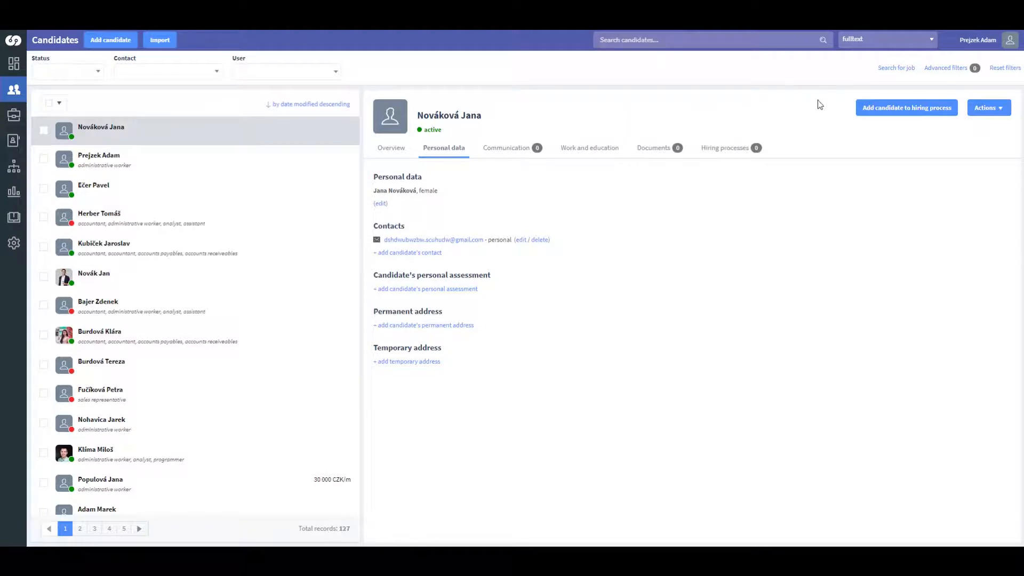
# Filter the candidates to those without consent to data processing, and view the first candidate's overview and personal data
pyautogui.click(947, 67)
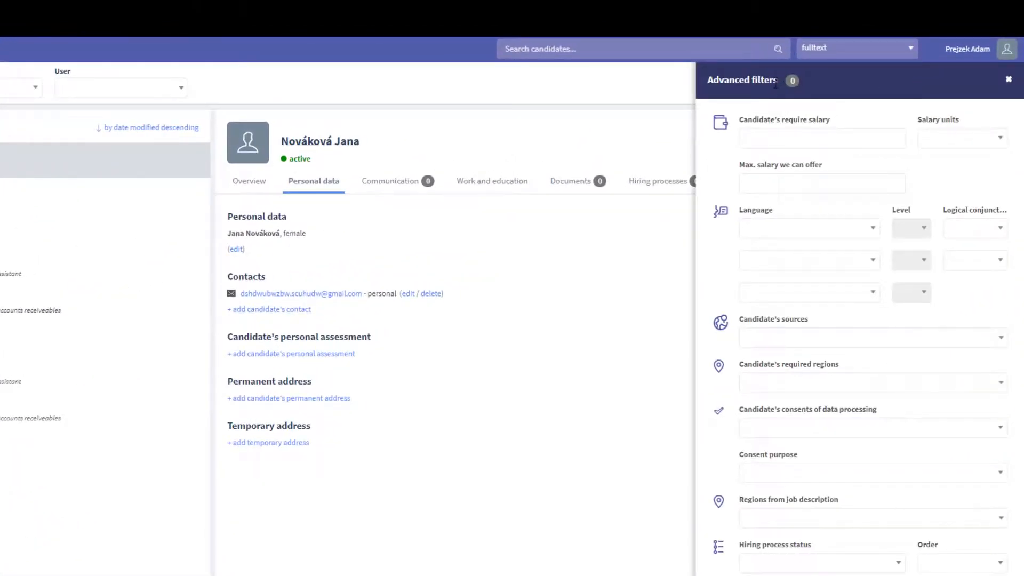
pyautogui.click(800, 435)
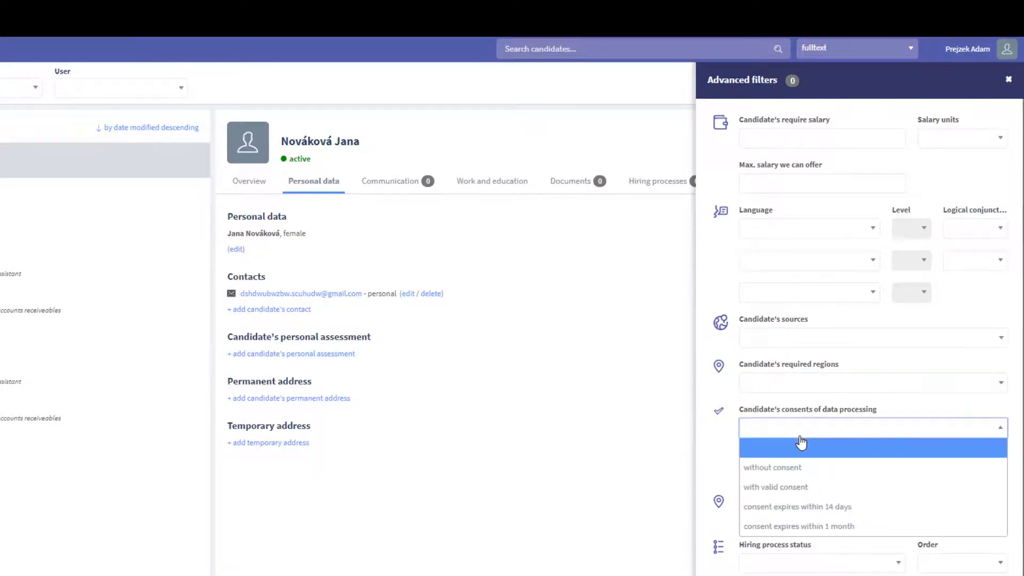
pyautogui.click(793, 469)
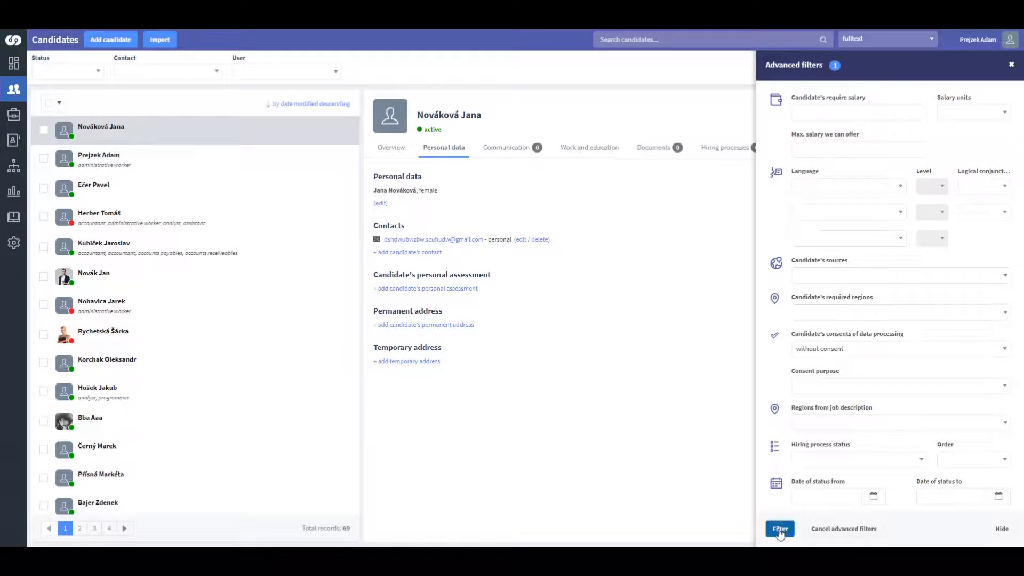
pyautogui.click(1012, 63)
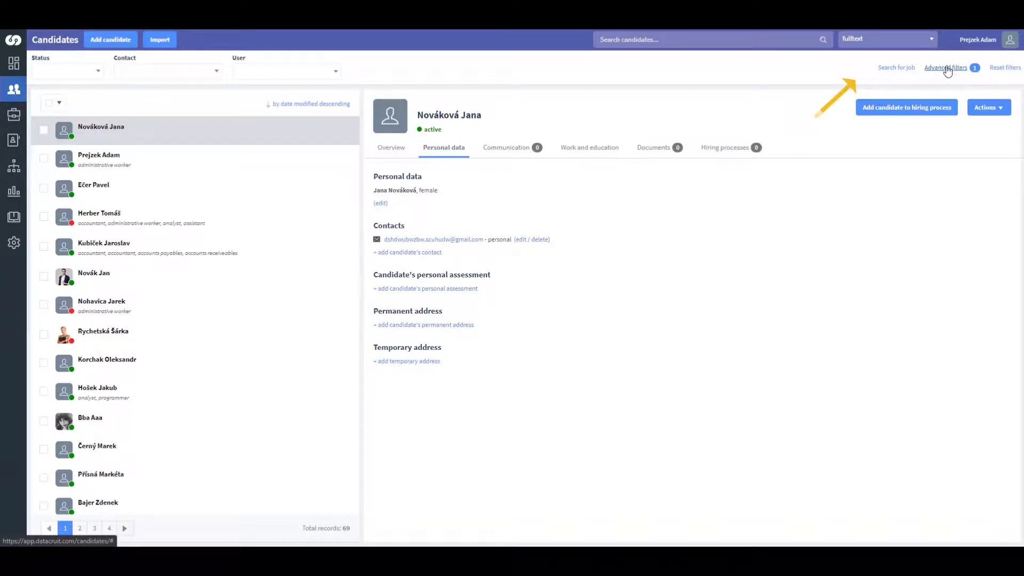
pyautogui.click(401, 152)
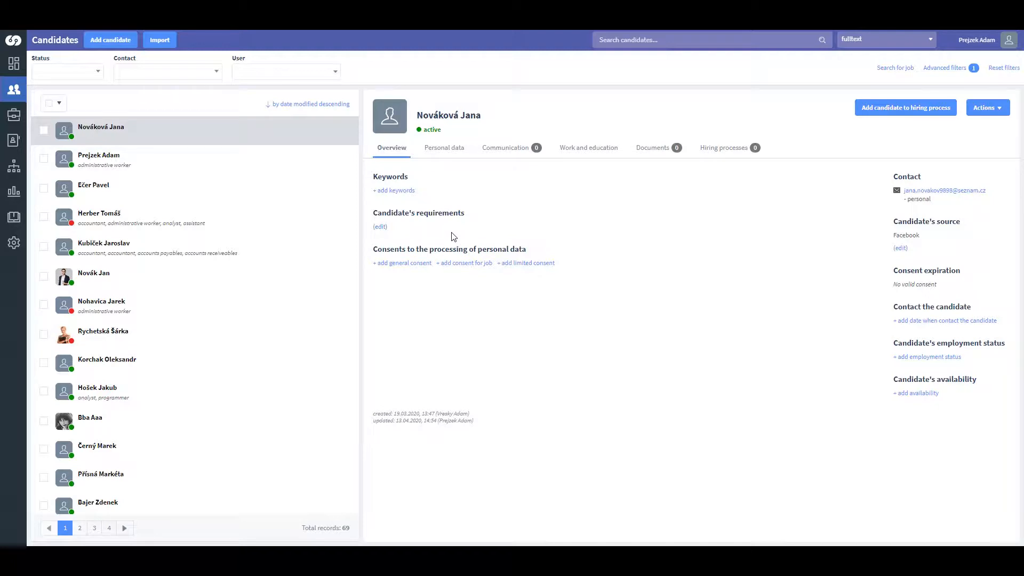
pyautogui.click(442, 148)
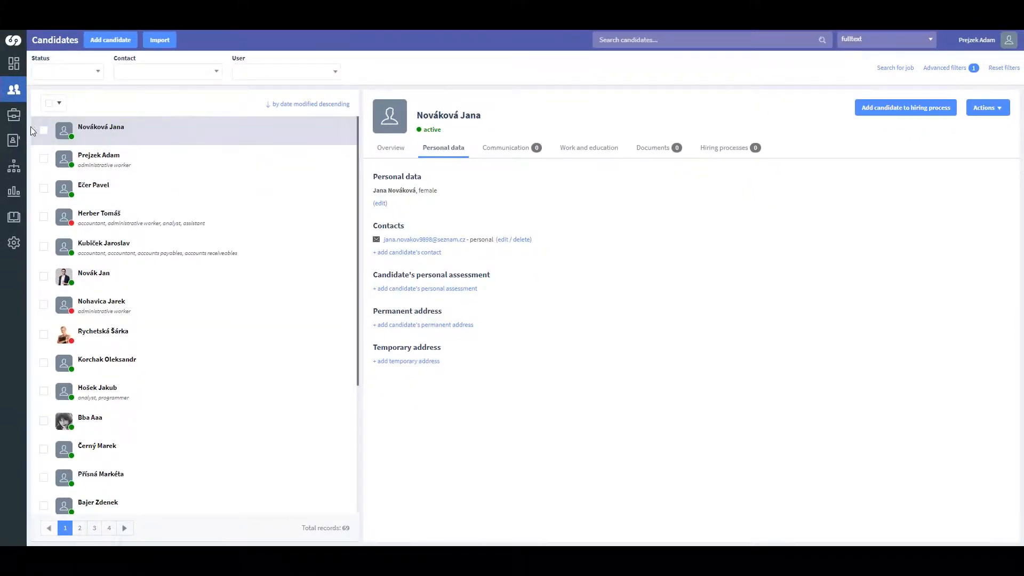
# Select the first six candidates and check the recipients of a bulk email to them without sending it
pyautogui.click(44, 133)
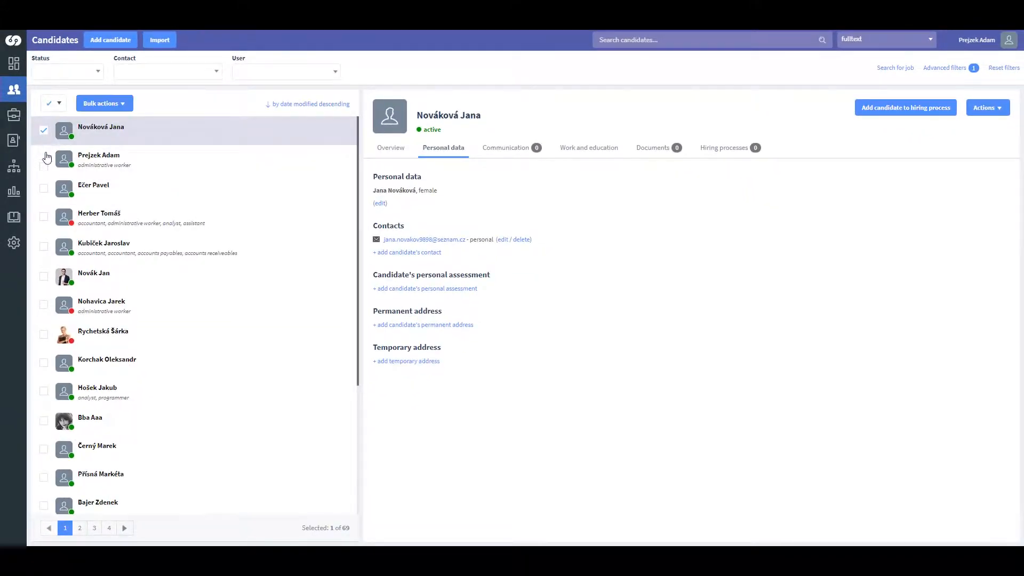
pyautogui.click(43, 158)
pyautogui.click(44, 188)
pyautogui.click(44, 216)
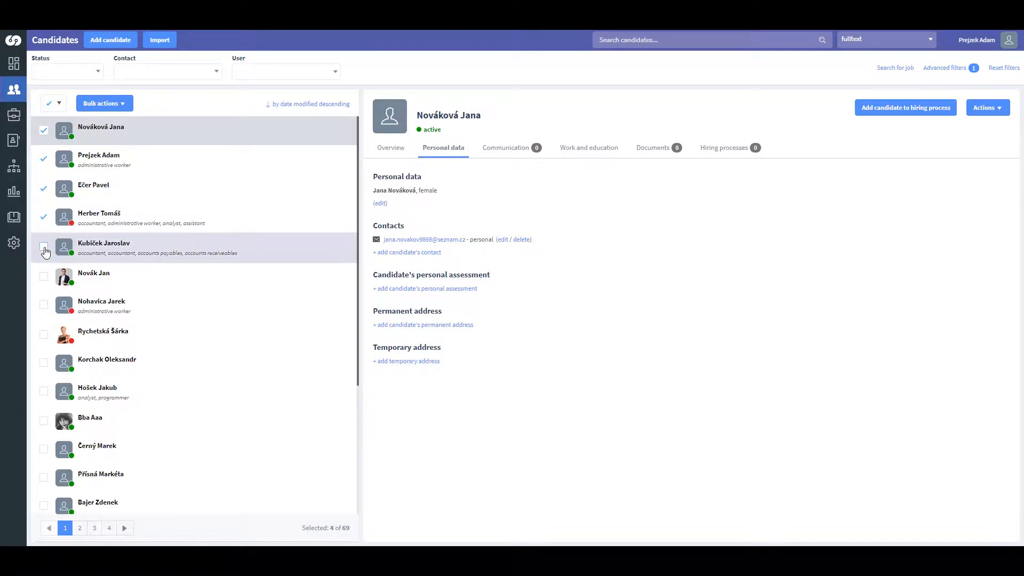
pyautogui.click(44, 247)
pyautogui.click(44, 276)
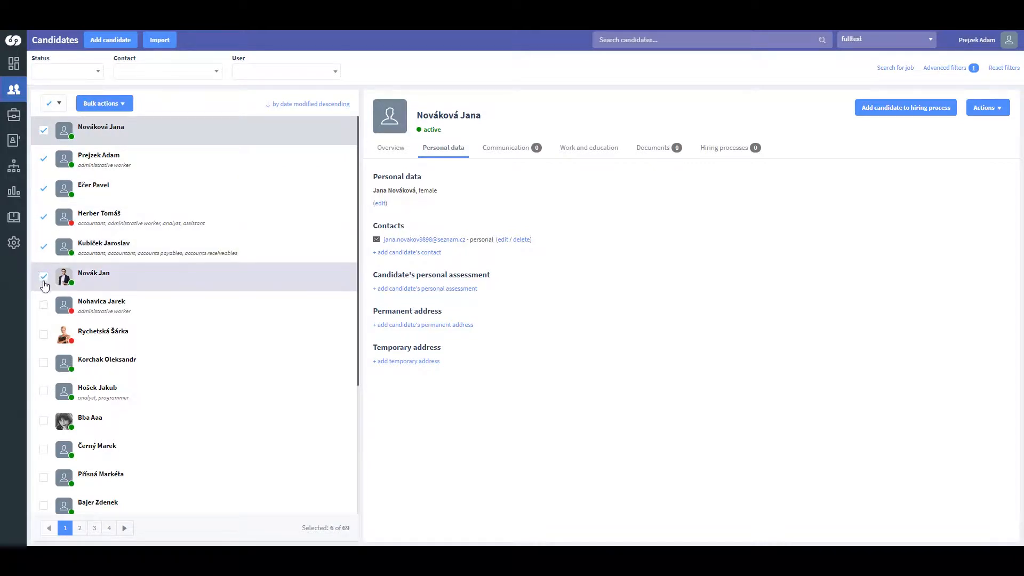
pyautogui.click(120, 103)
pyautogui.click(143, 155)
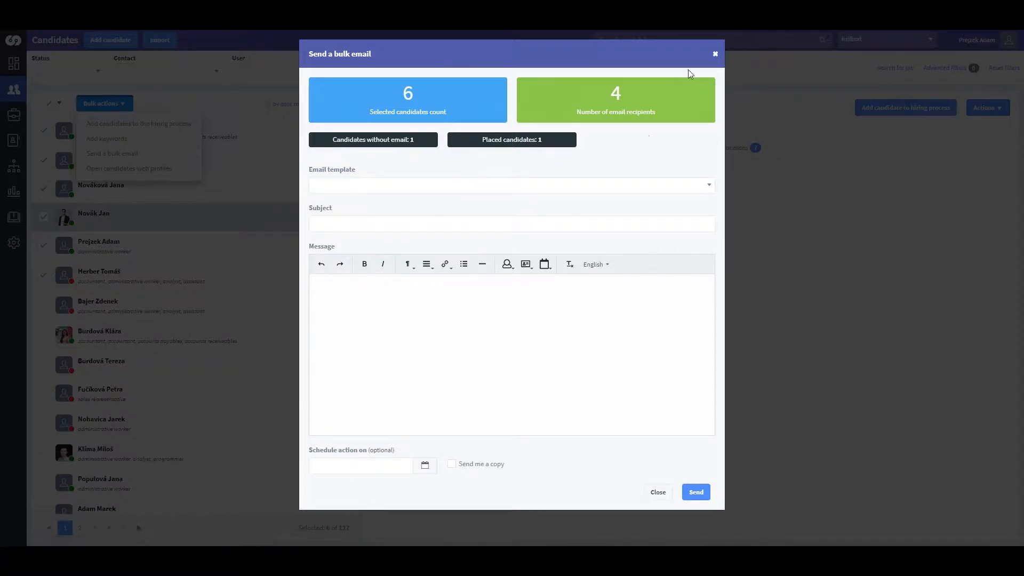
pyautogui.click(716, 55)
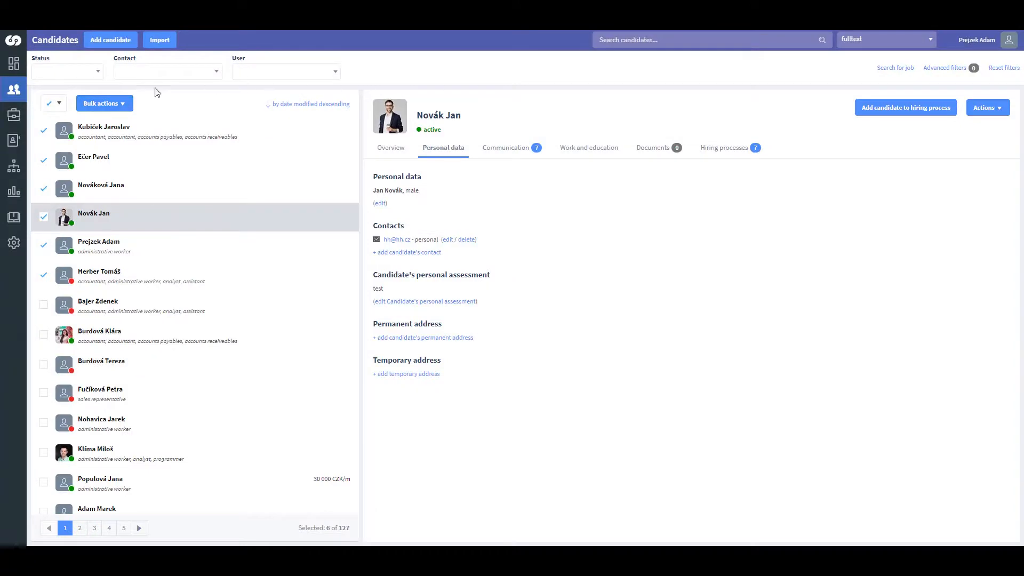
# Filter the candidates by status "active only" and by contact "email"
pyautogui.click(98, 74)
pyautogui.click(77, 104)
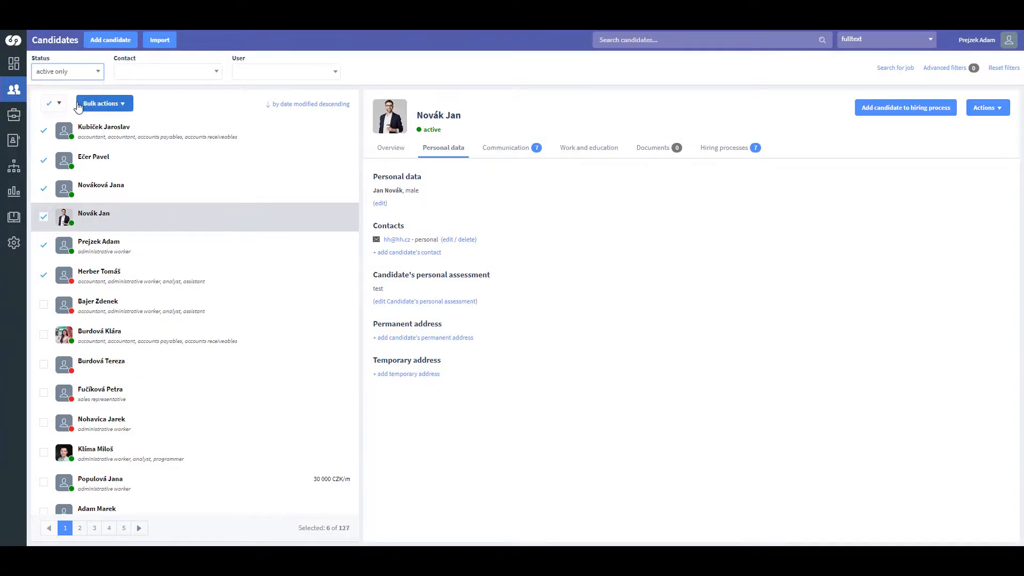
pyautogui.click(216, 75)
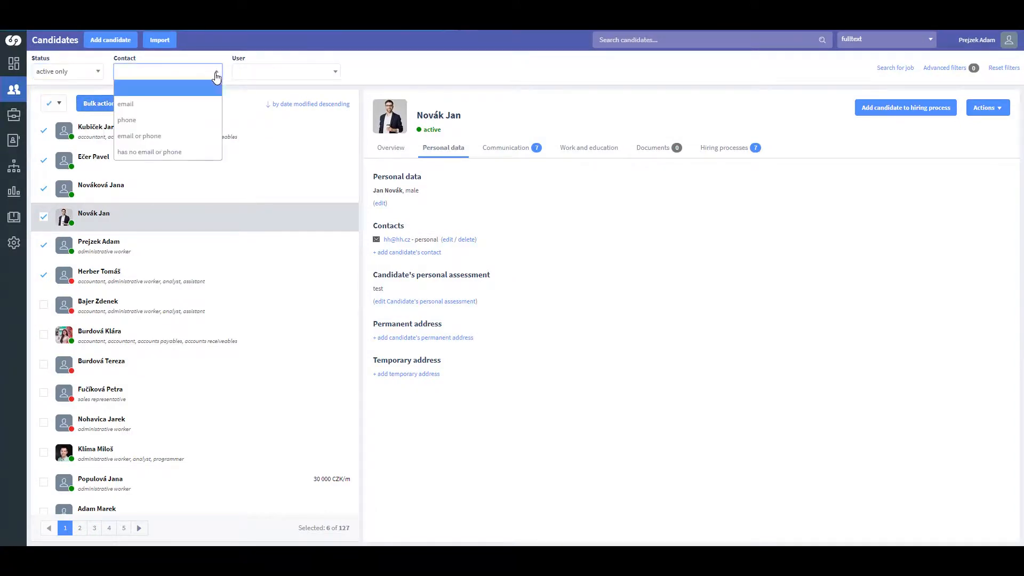
pyautogui.click(157, 109)
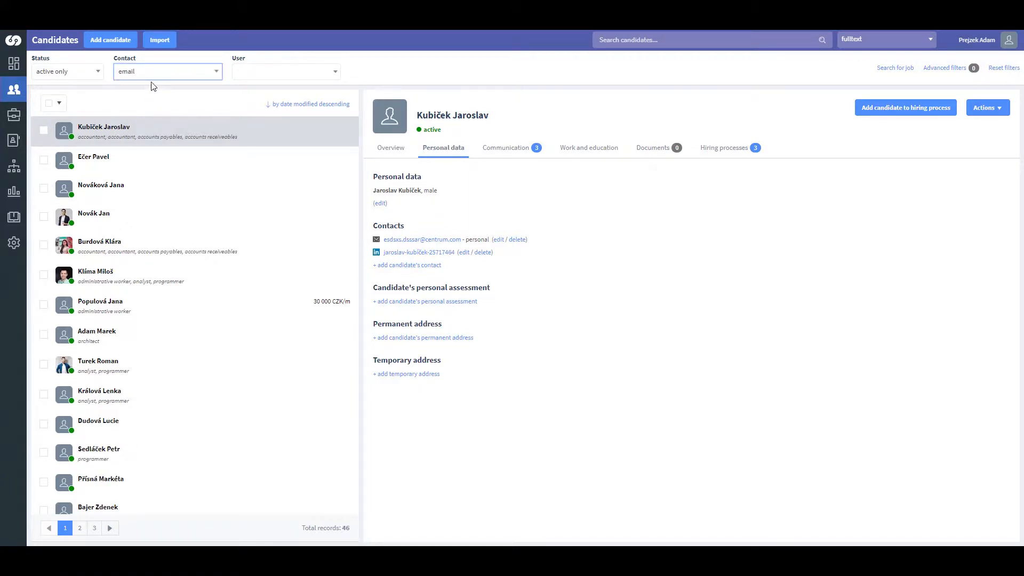
# Select the first five candidates in the list of active candidates with an email
pyautogui.click(43, 131)
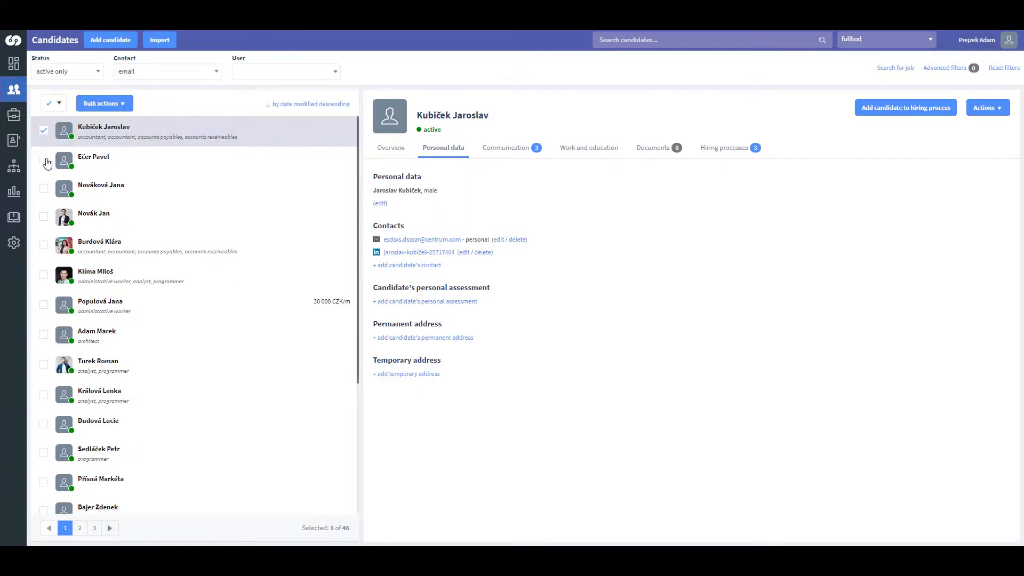
pyautogui.click(44, 160)
pyautogui.click(43, 189)
pyautogui.click(44, 216)
pyautogui.click(44, 245)
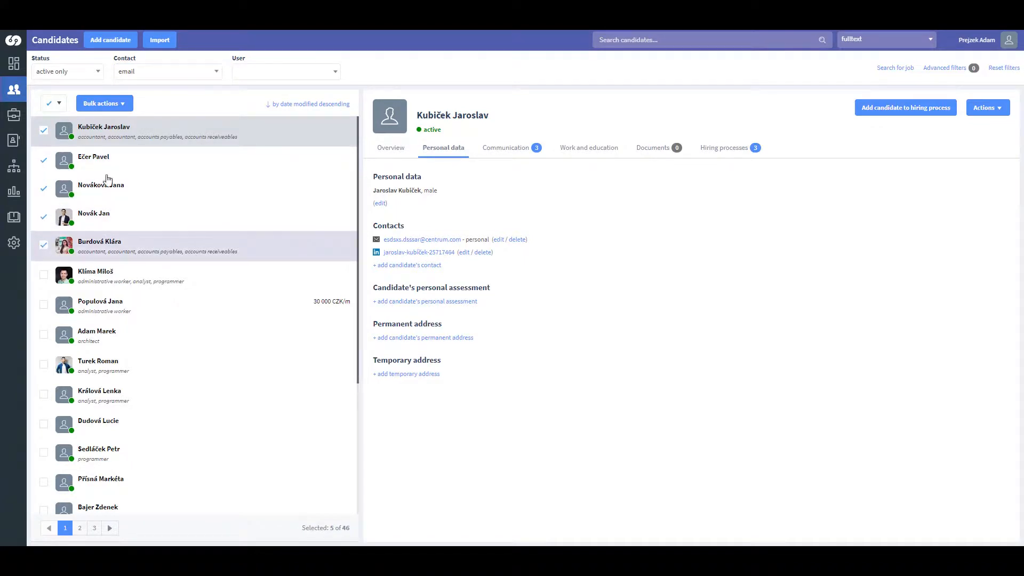
# Send a bulk email to the five selected candidates using the "Consent with data processing" template
pyautogui.click(122, 105)
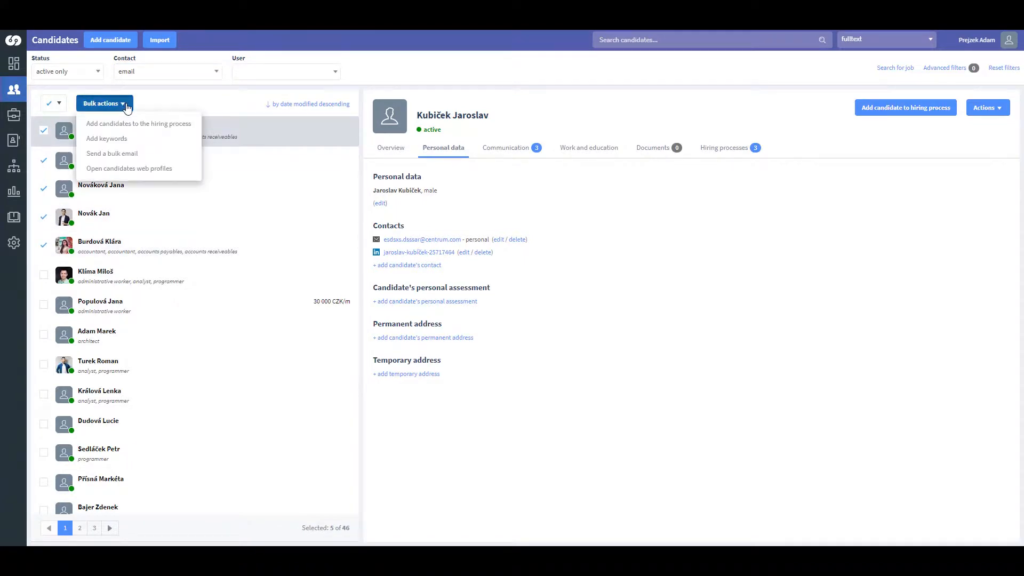
pyautogui.click(129, 155)
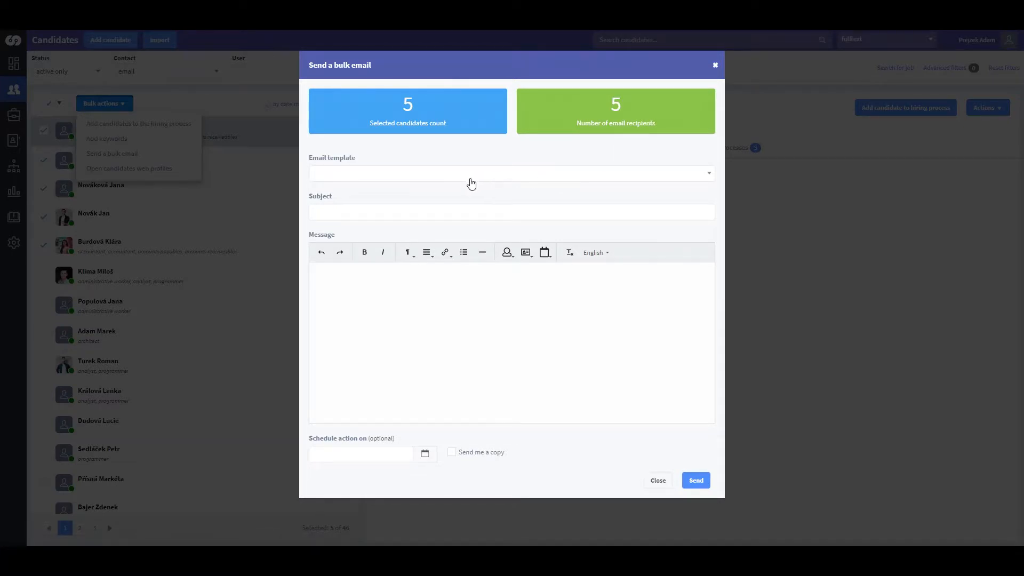
pyautogui.click(500, 176)
pyautogui.scroll(-1, 709, 220)
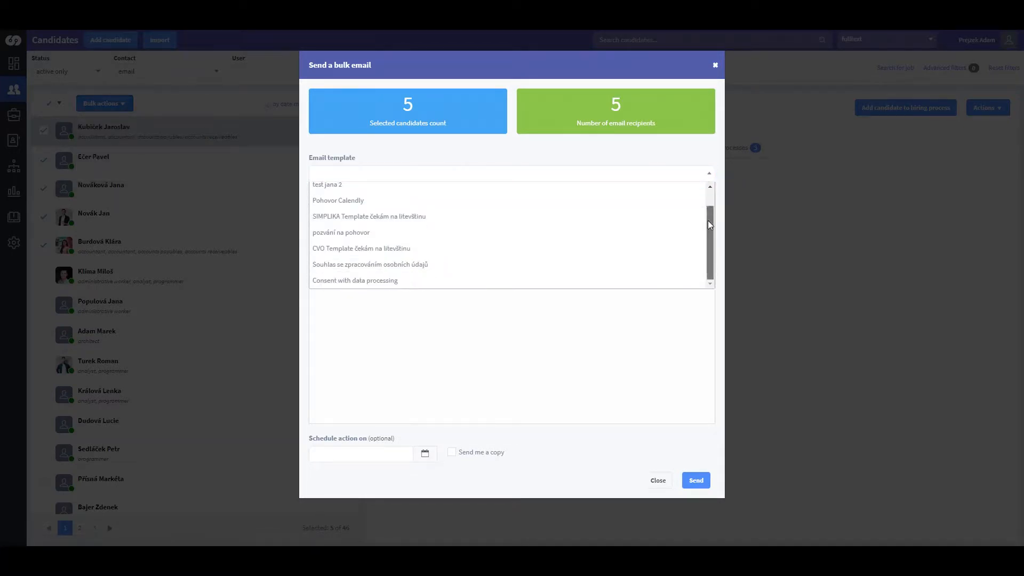
pyautogui.click(381, 286)
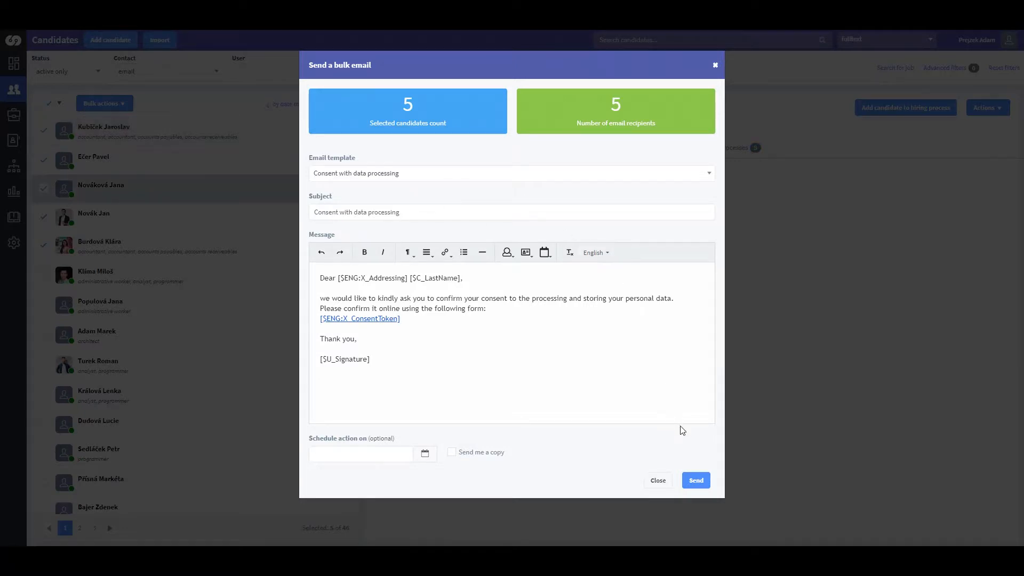
pyautogui.click(697, 482)
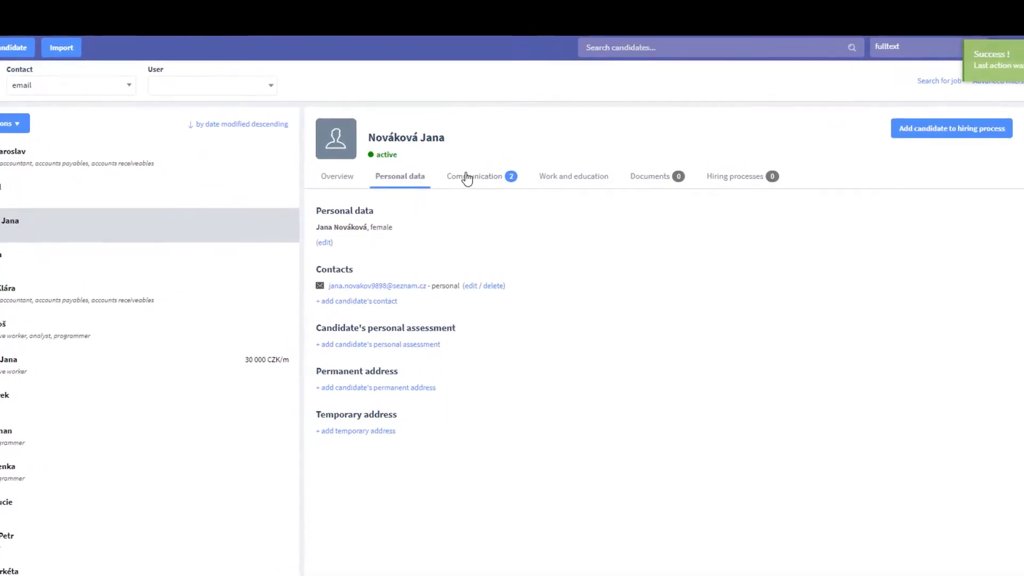
# Check the sent consent email in the third candidate's communication history and the bulk action for opening web profiles
pyautogui.click(481, 166)
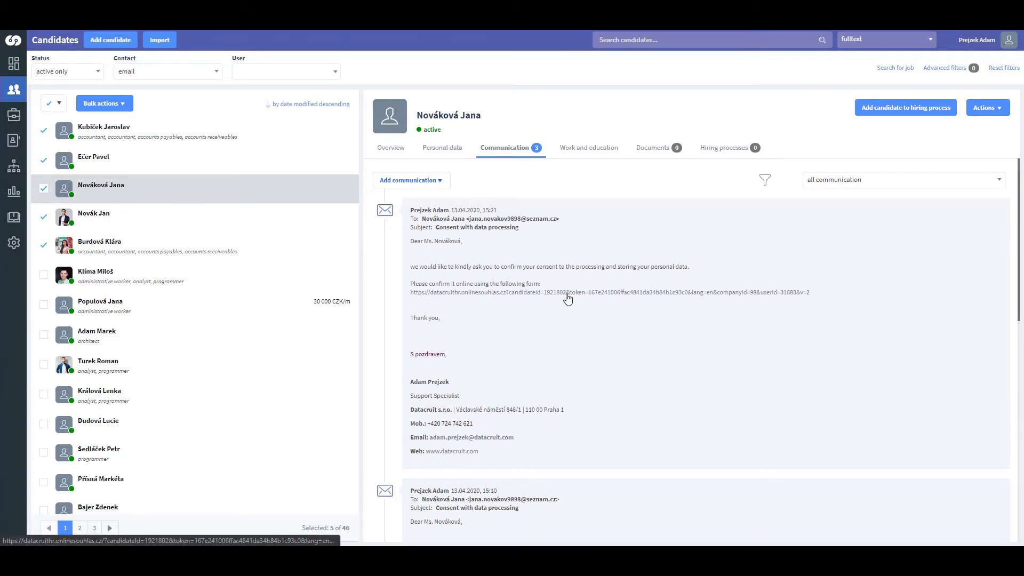
pyautogui.click(124, 104)
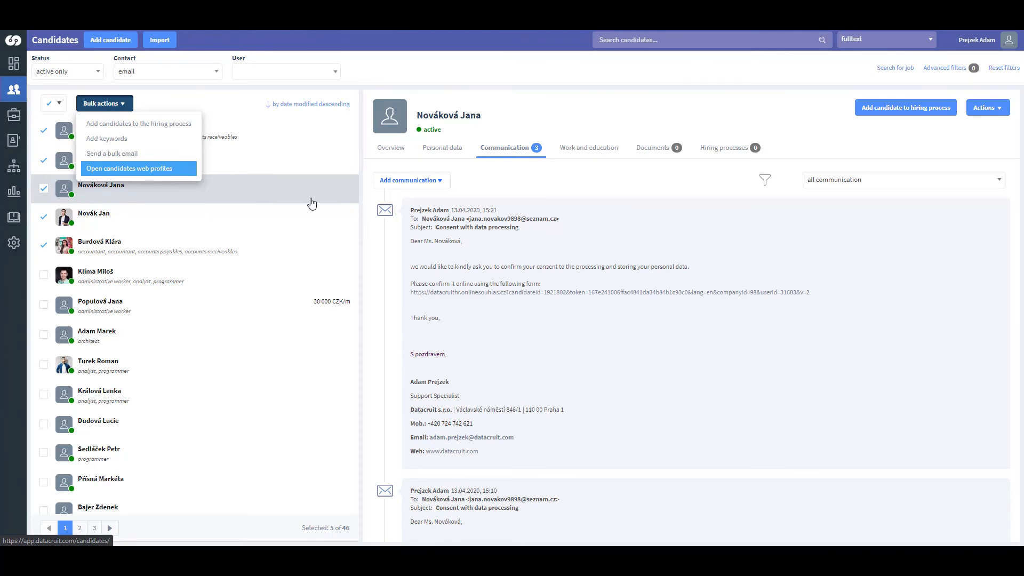
pyautogui.click(570, 239)
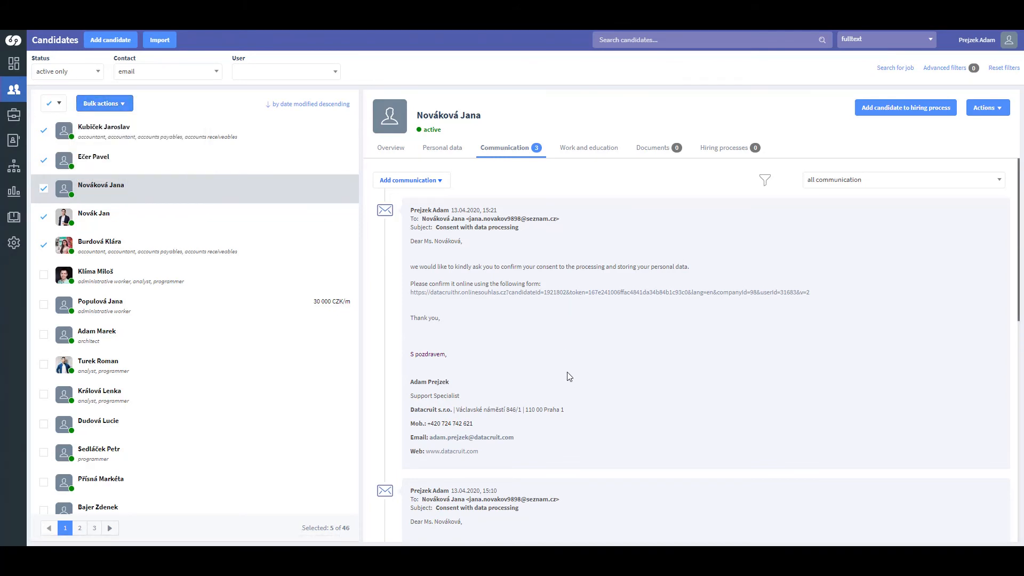